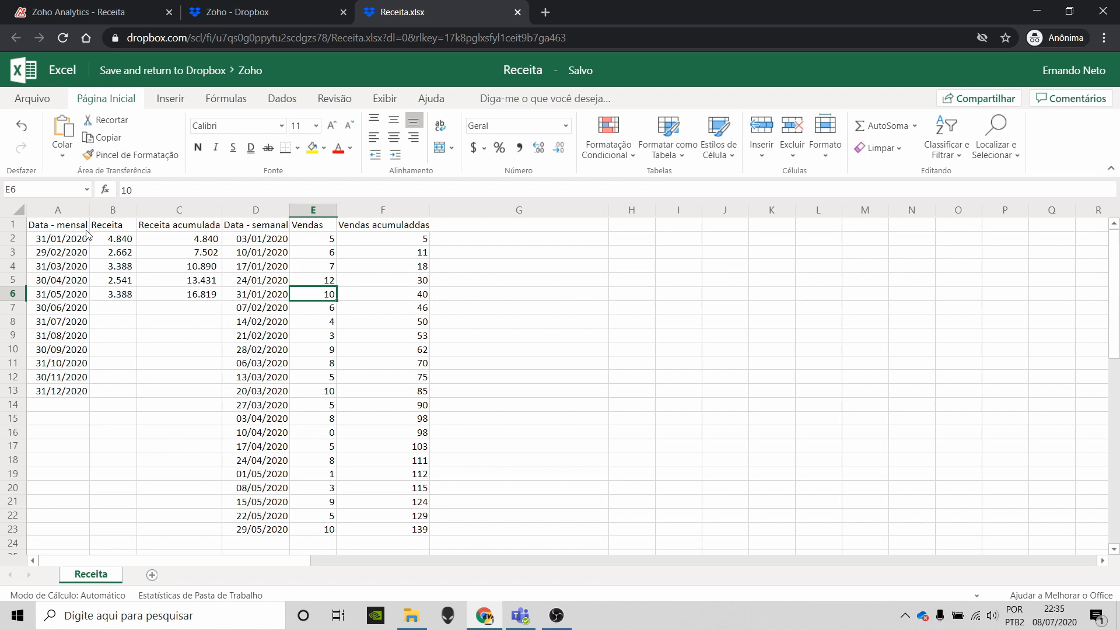
# Step: Fill the monthly revenue block A1:C13 with light blue
pyautogui.moveTo(86, 233); pyautogui.dragTo(210, 395)
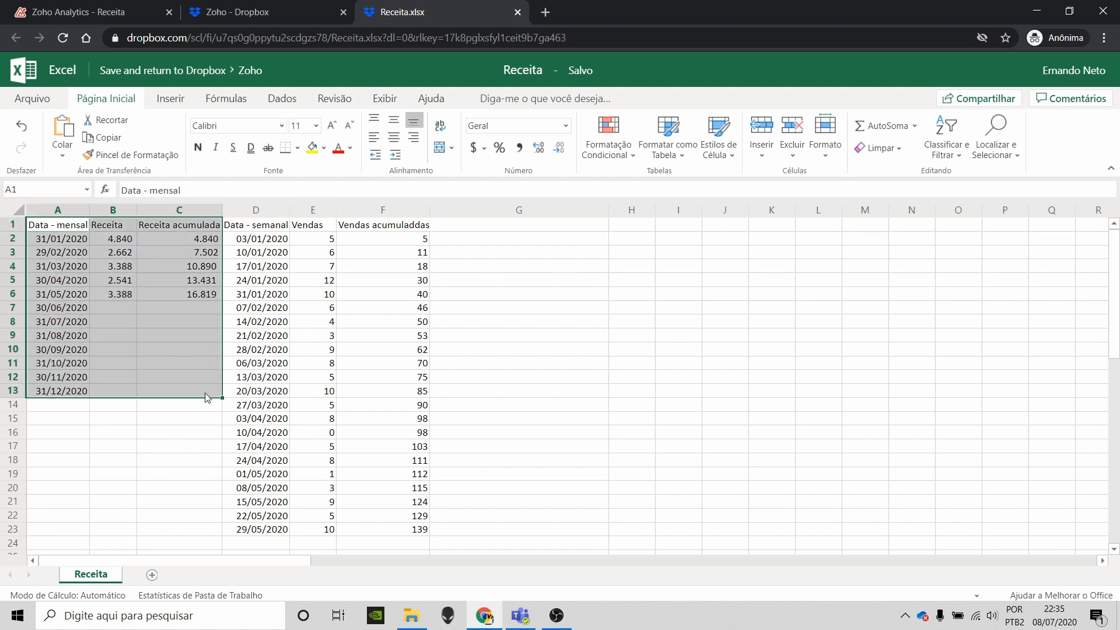
pyautogui.click(324, 147)
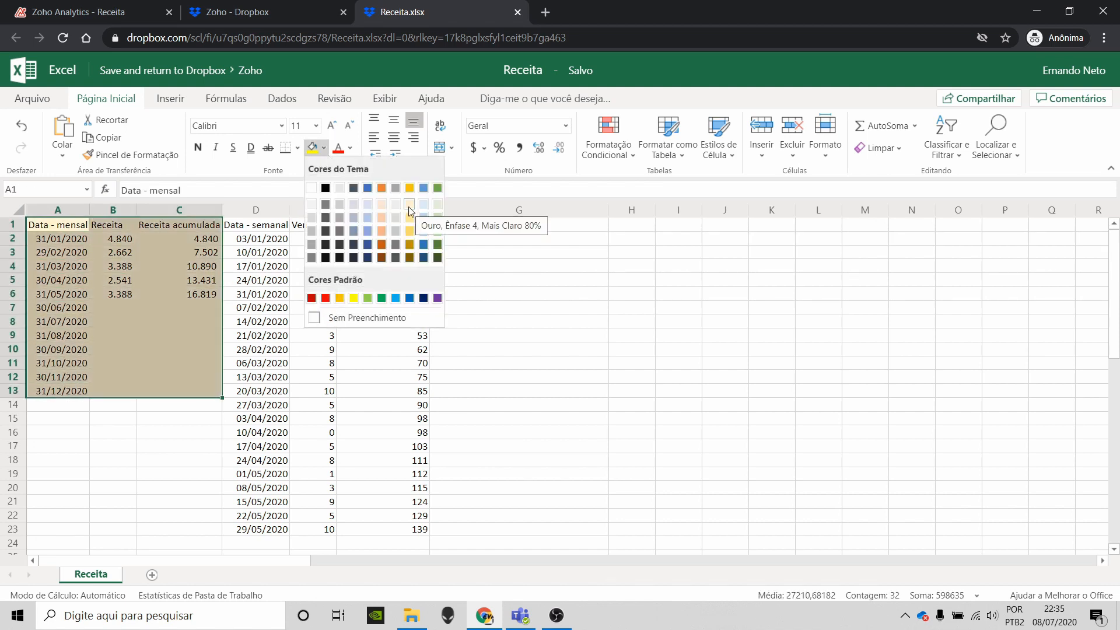
pyautogui.click(425, 207)
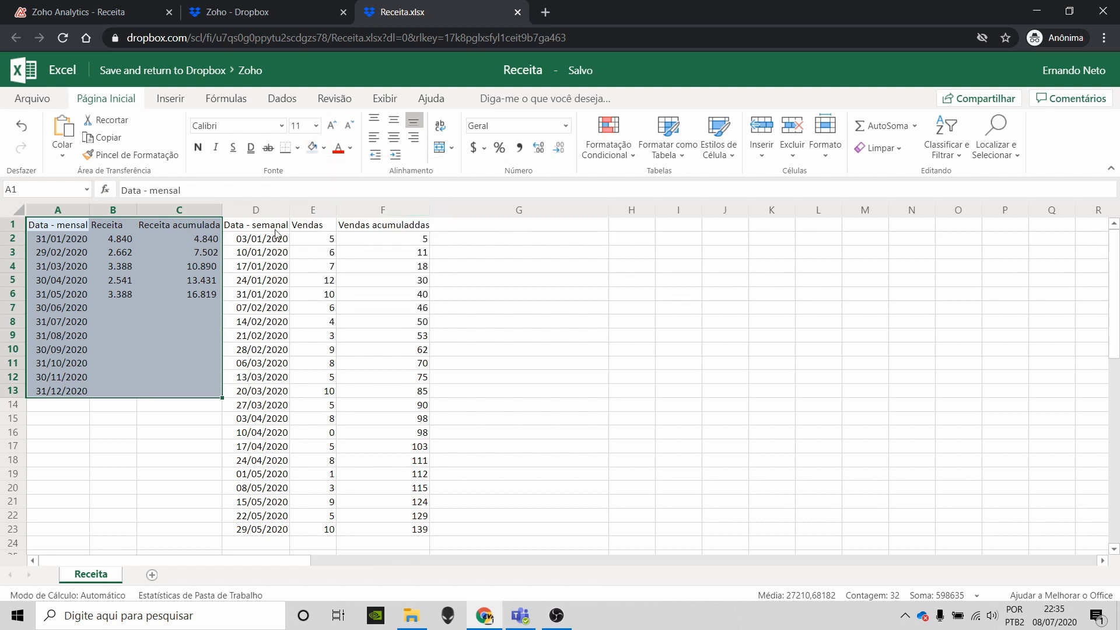
# Step: Fill the weekly sales block D1:F23 with light green
pyautogui.moveTo(240, 225); pyautogui.dragTo(419, 532)
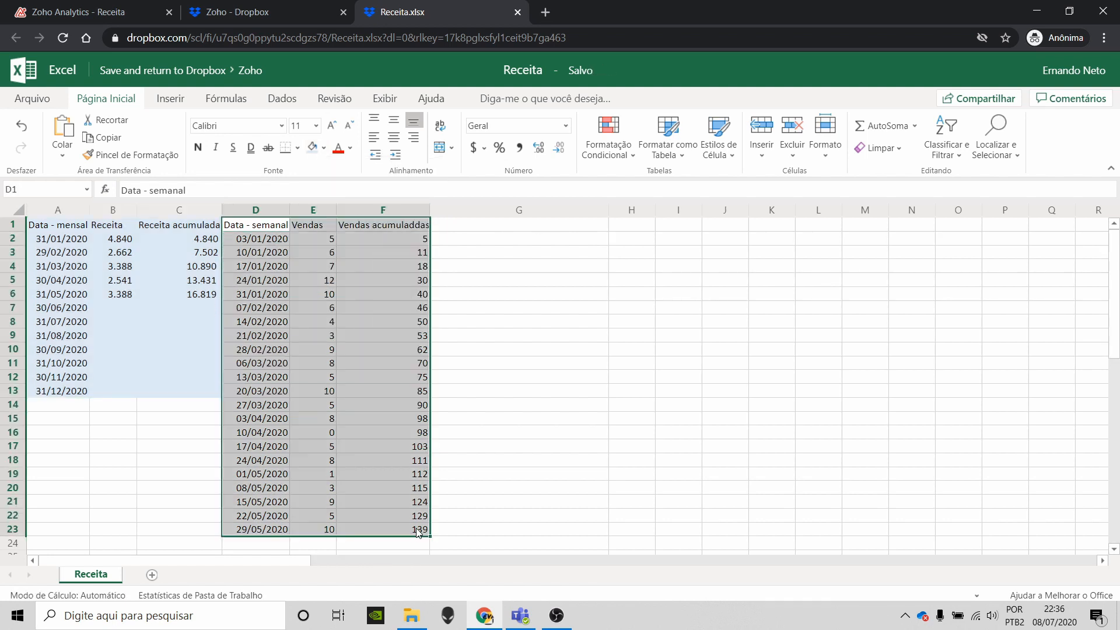
pyautogui.click(324, 149)
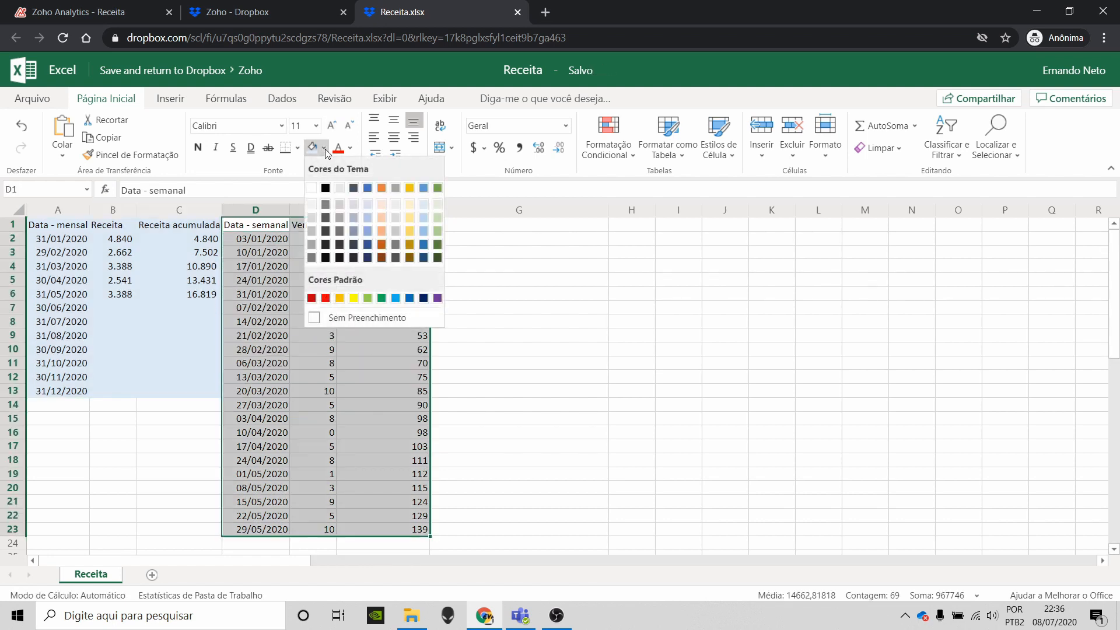
pyautogui.click(441, 204)
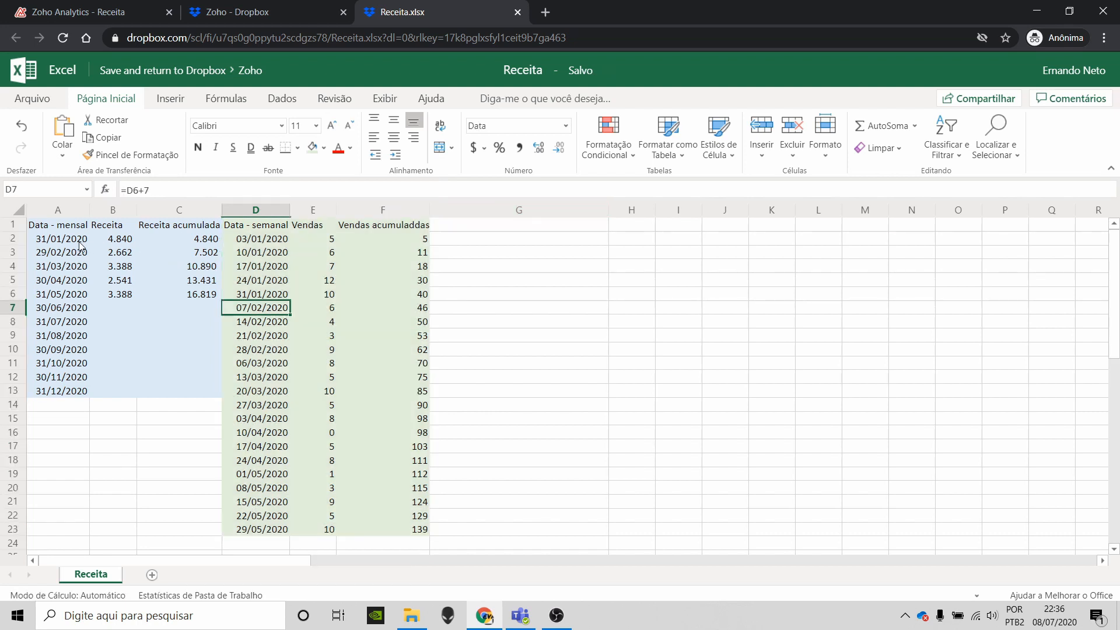
pyautogui.click(81, 245)
pyautogui.press('Right')
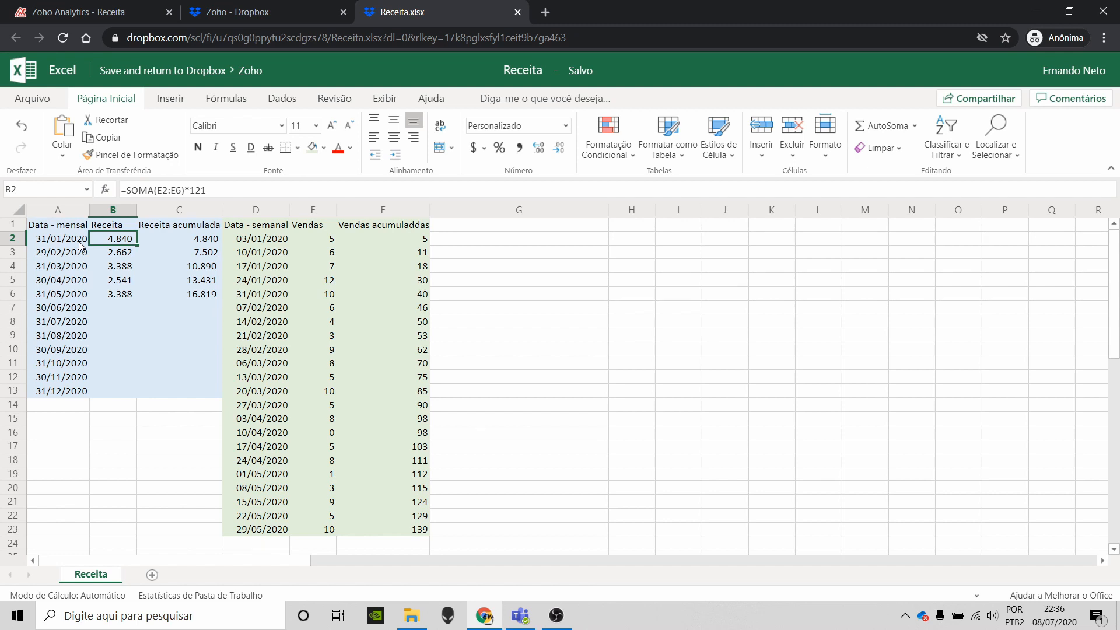
pyautogui.press('Down')
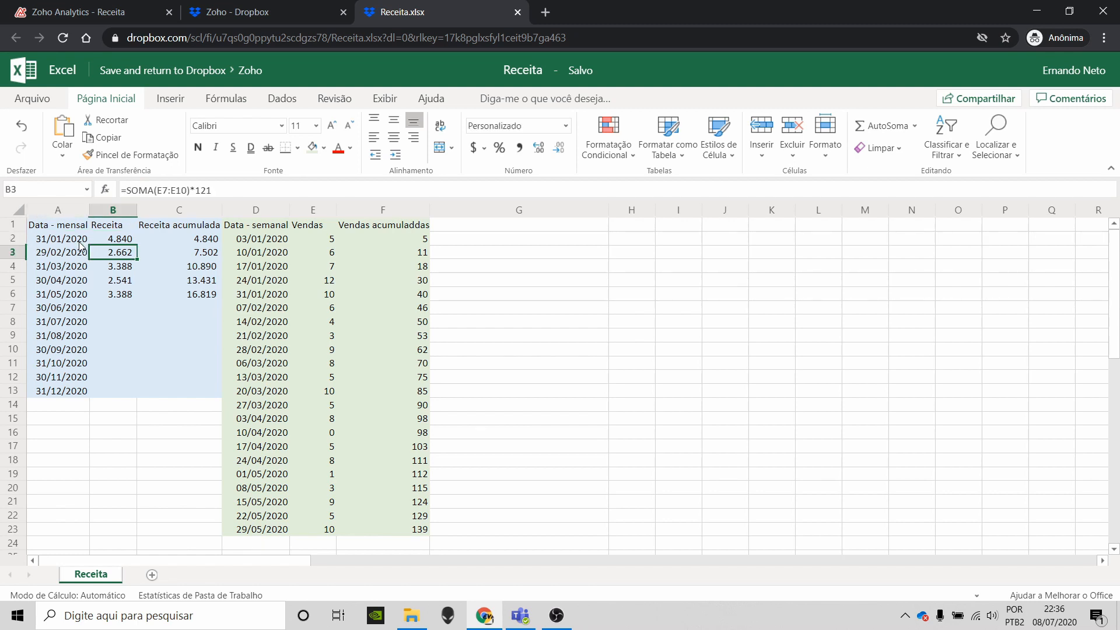
pyautogui.press('Down')
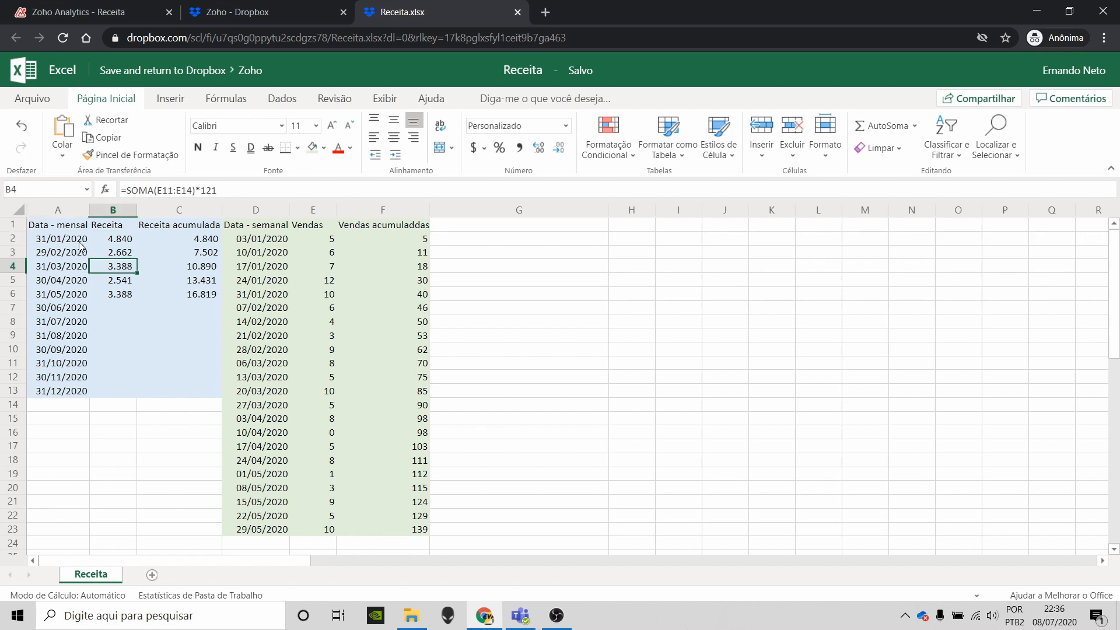
pyautogui.press('Down')
pyautogui.press('Down')
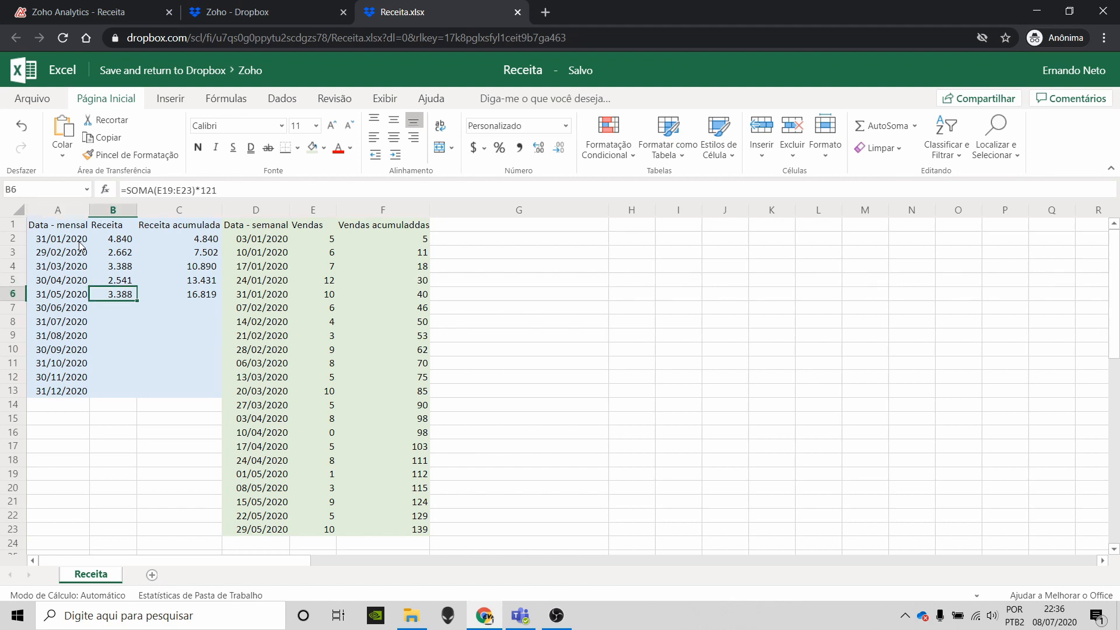
pyautogui.press('Down')
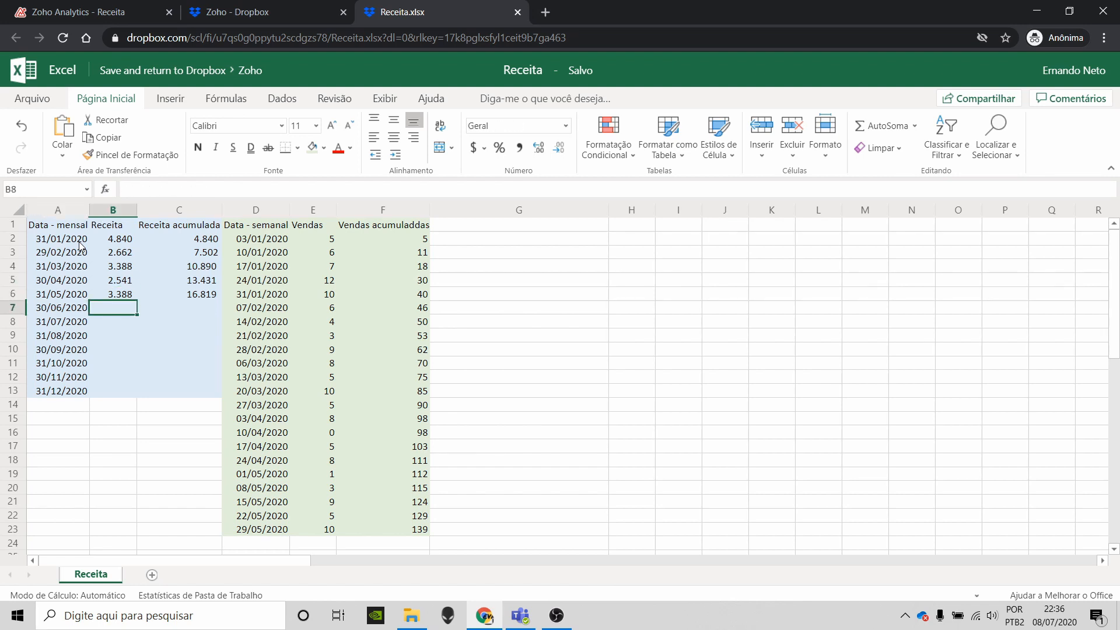
pyautogui.press('Up')
pyautogui.press('Up')
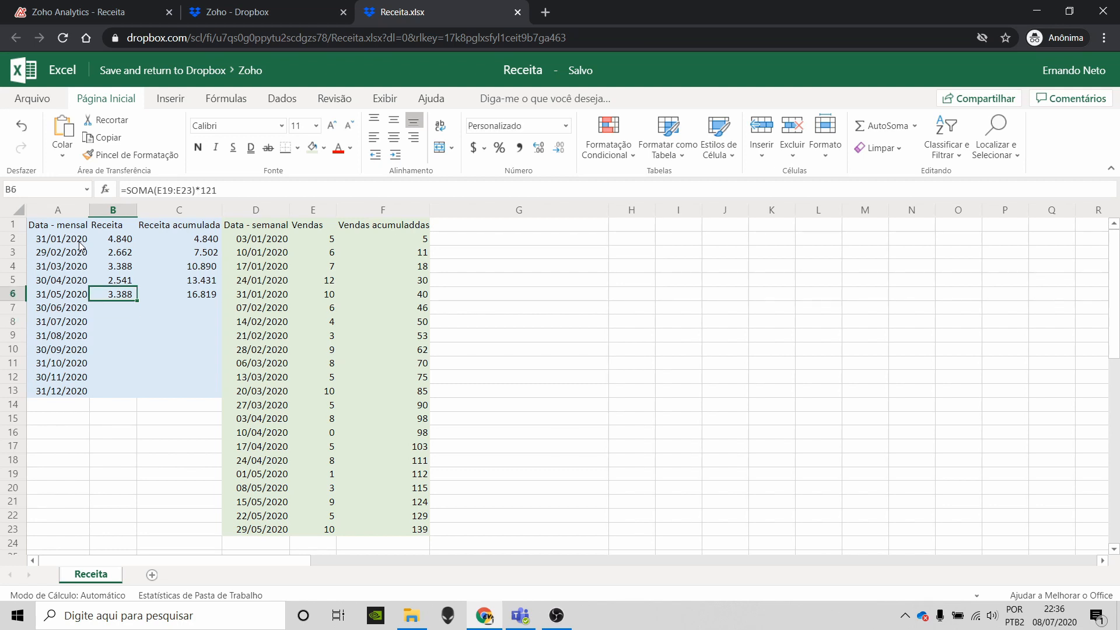
pyautogui.click(324, 242)
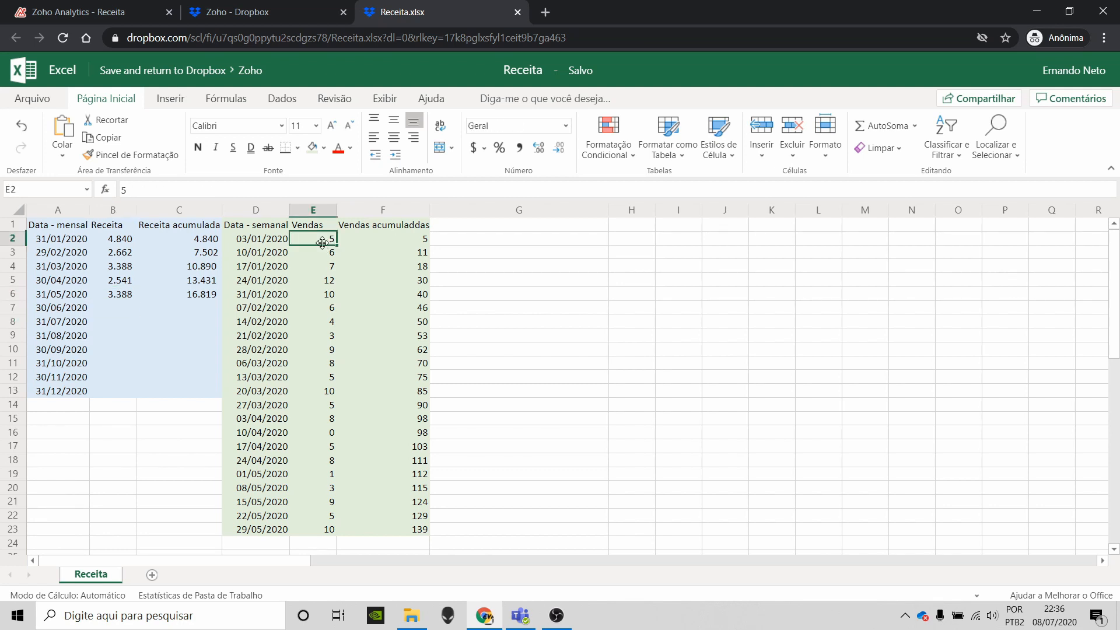
pyautogui.click(267, 240)
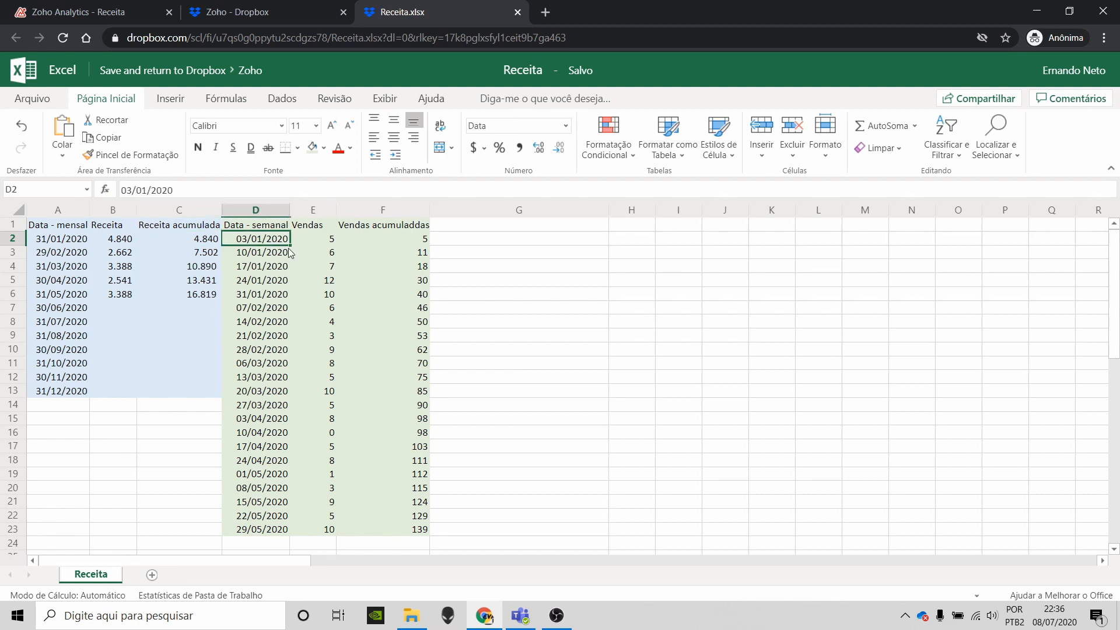
pyautogui.press('Right')
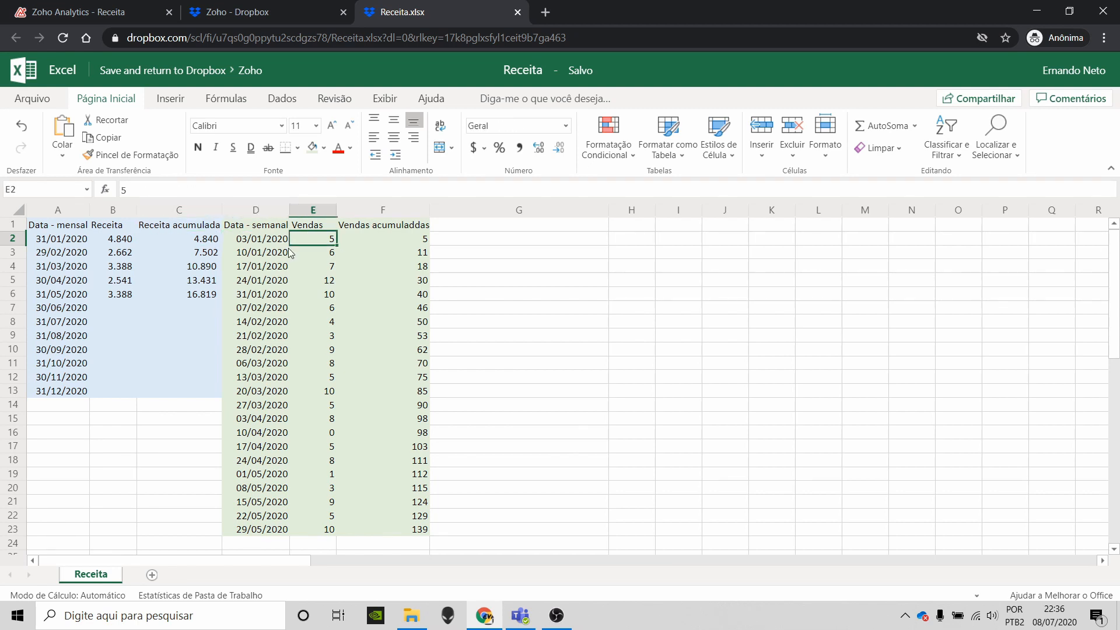
pyautogui.press('Down')
pyautogui.press('Down')
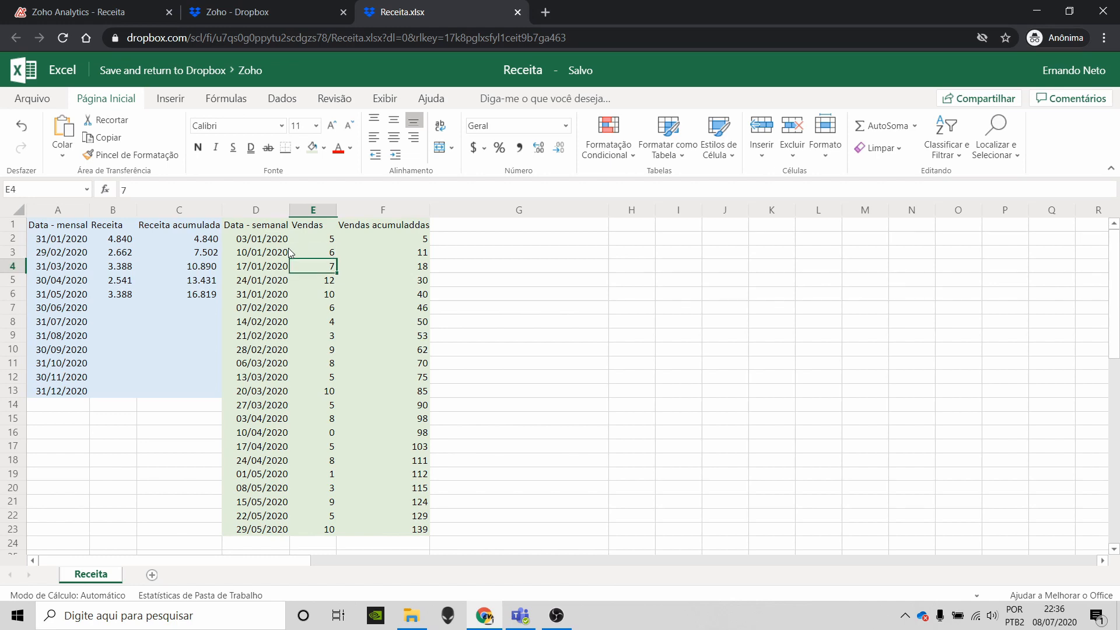
pyautogui.press('Down')
pyautogui.press('Down')
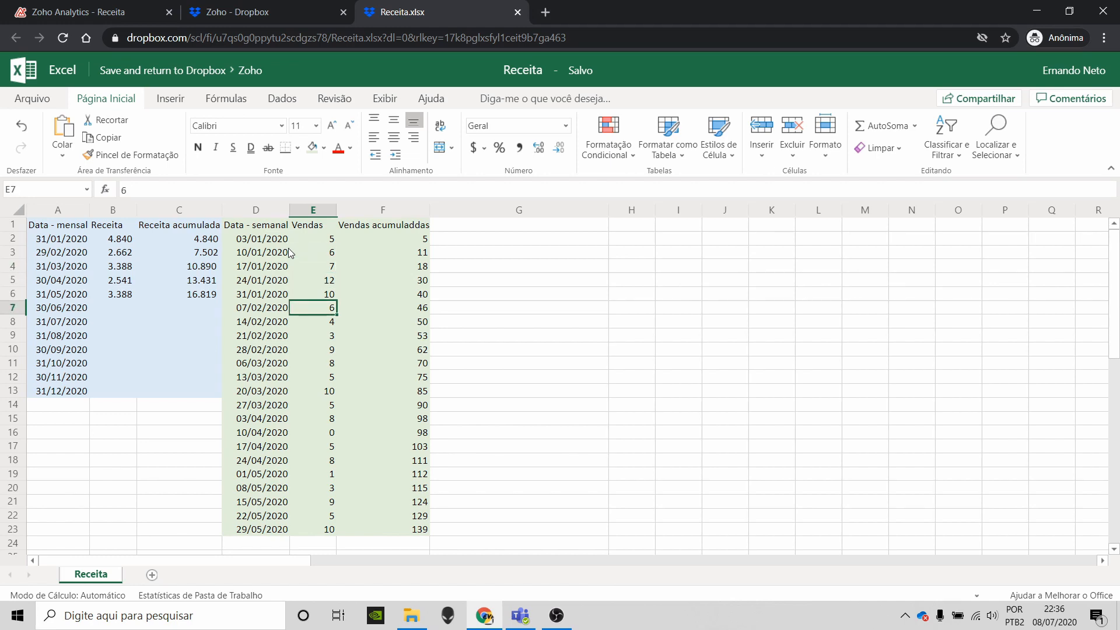
# Step: From the Receita table, create a new blank chart, Sem título-1, via Criar > Visualização de mapa
pyautogui.click(135, 14)
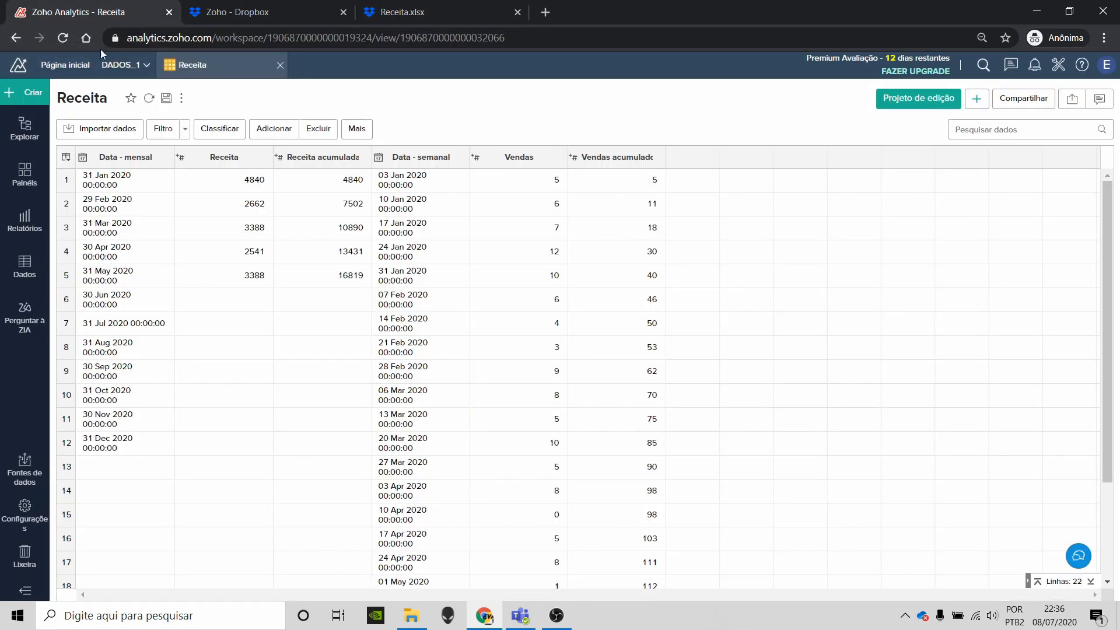
pyautogui.click(39, 98)
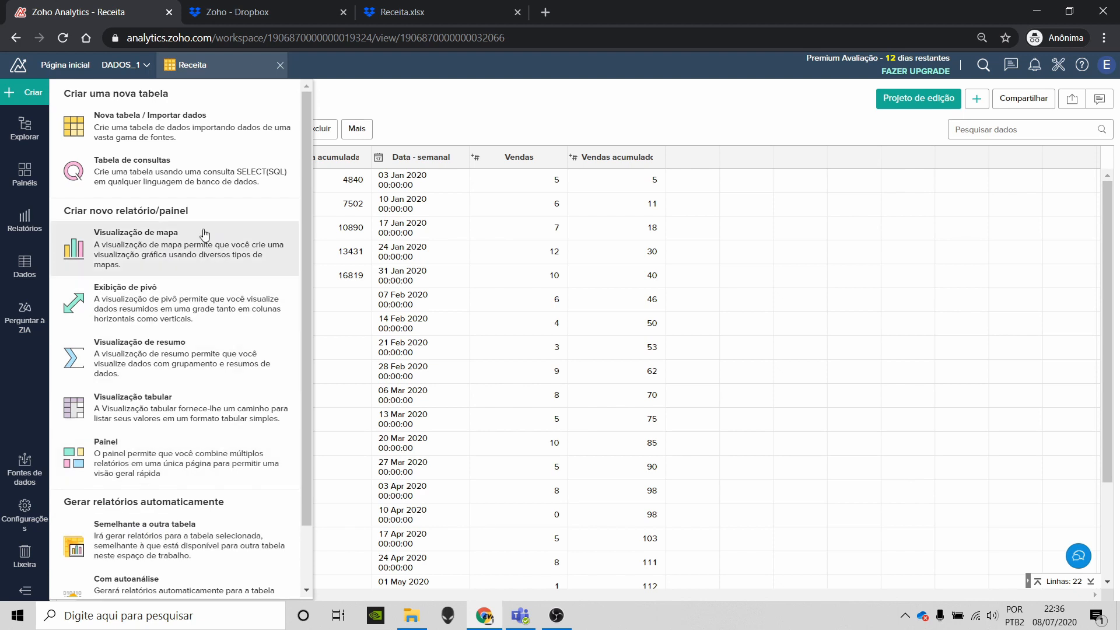
pyautogui.click(135, 251)
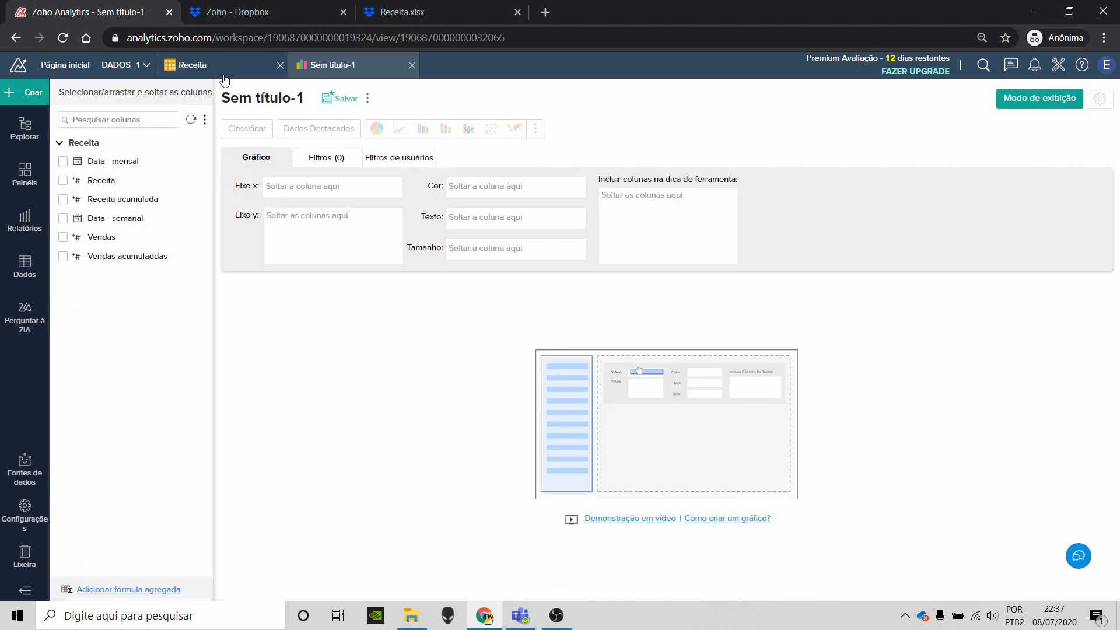
pyautogui.click(224, 75)
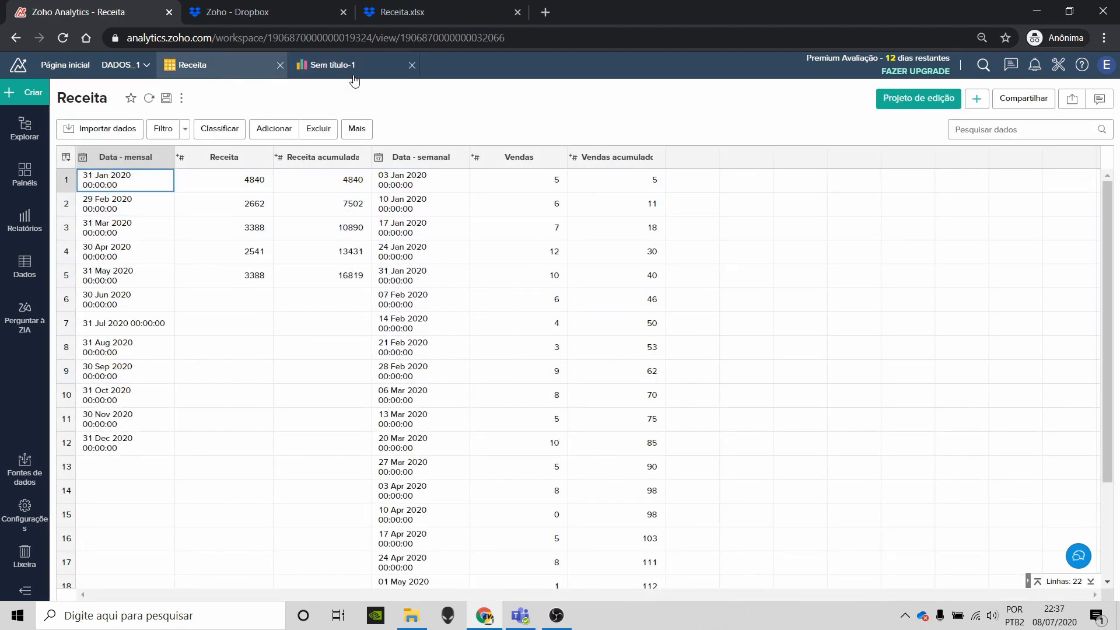
pyautogui.click(314, 76)
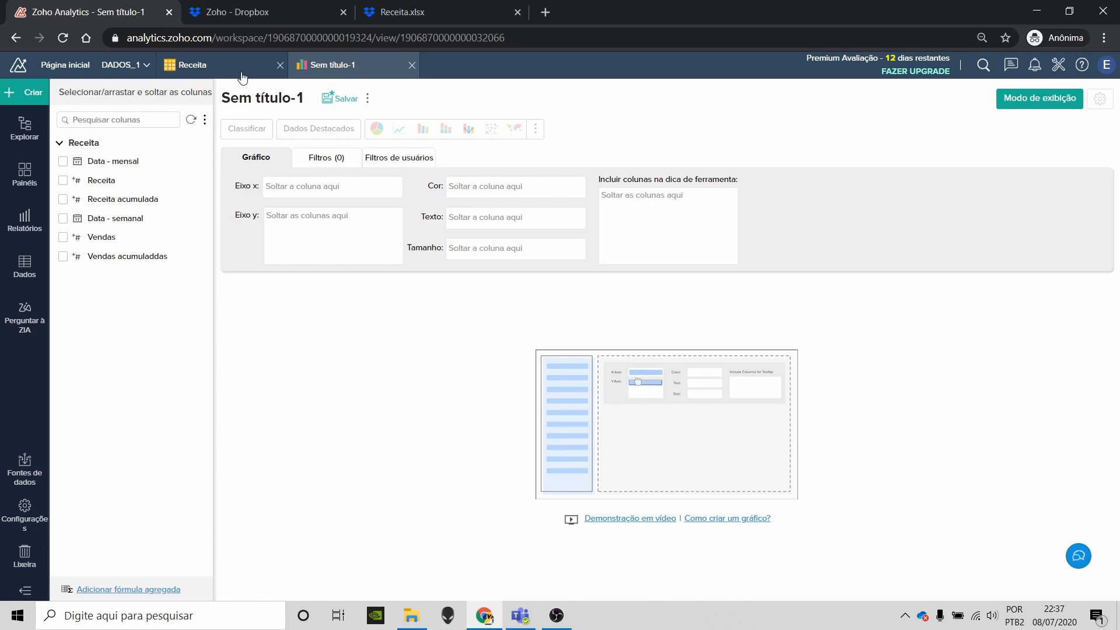
pyautogui.click(175, 65)
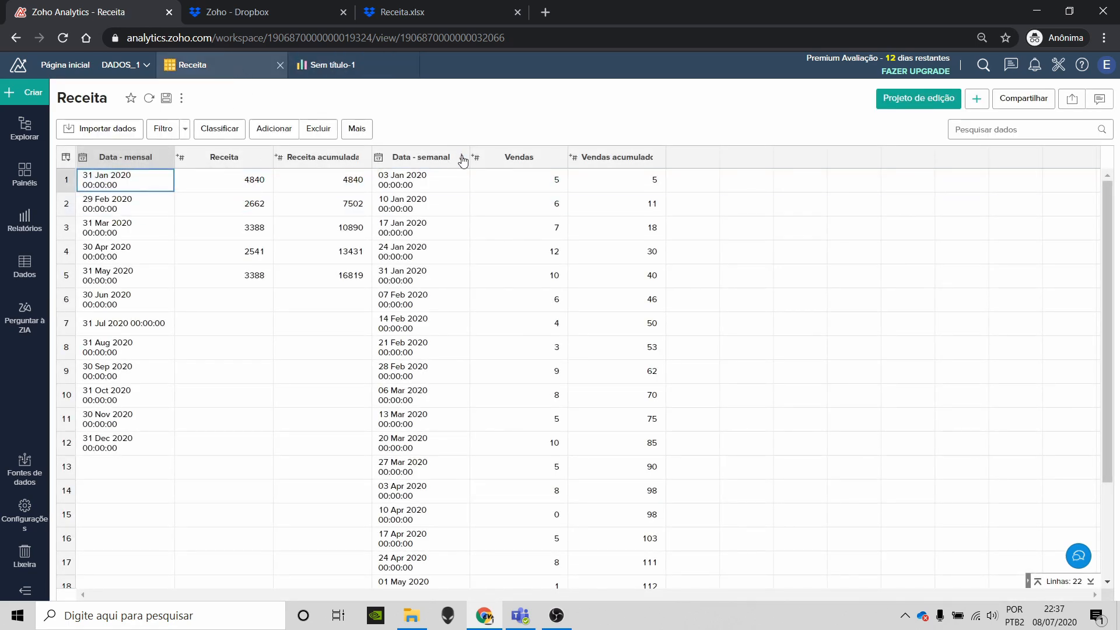
pyautogui.click(327, 65)
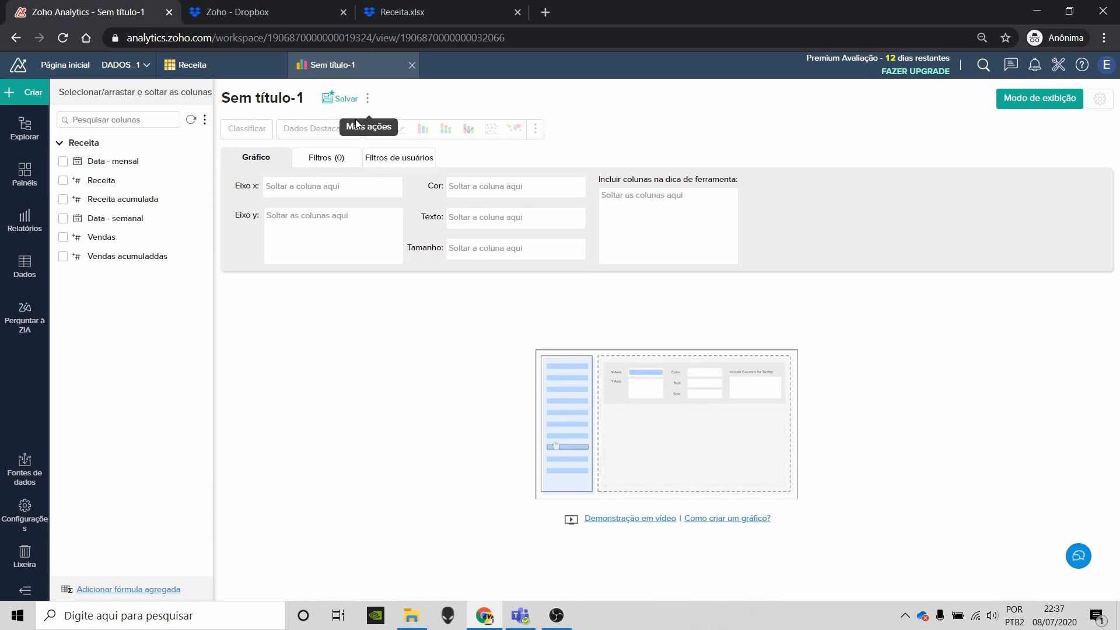
pyautogui.click(442, 12)
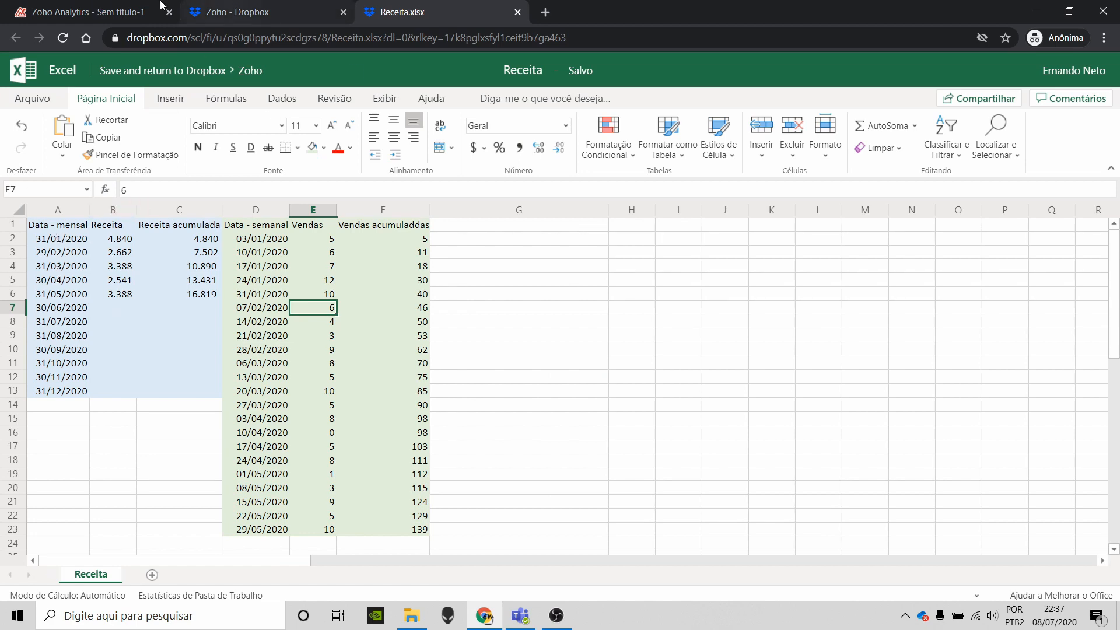
pyautogui.click(136, 7)
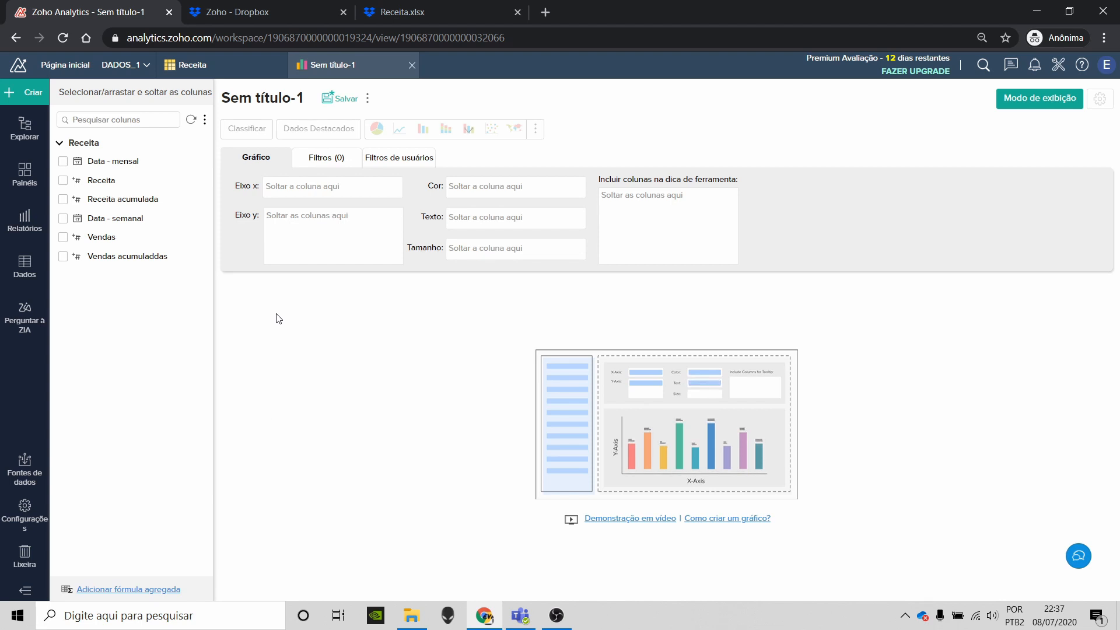
# Step: Plot Data - mensal grouped by Mês e Ano on Eixo x against summed Receita on Eixo y
pyautogui.moveTo(150, 161); pyautogui.dragTo(363, 185)
pyautogui.moveTo(104, 181); pyautogui.dragTo(331, 222)
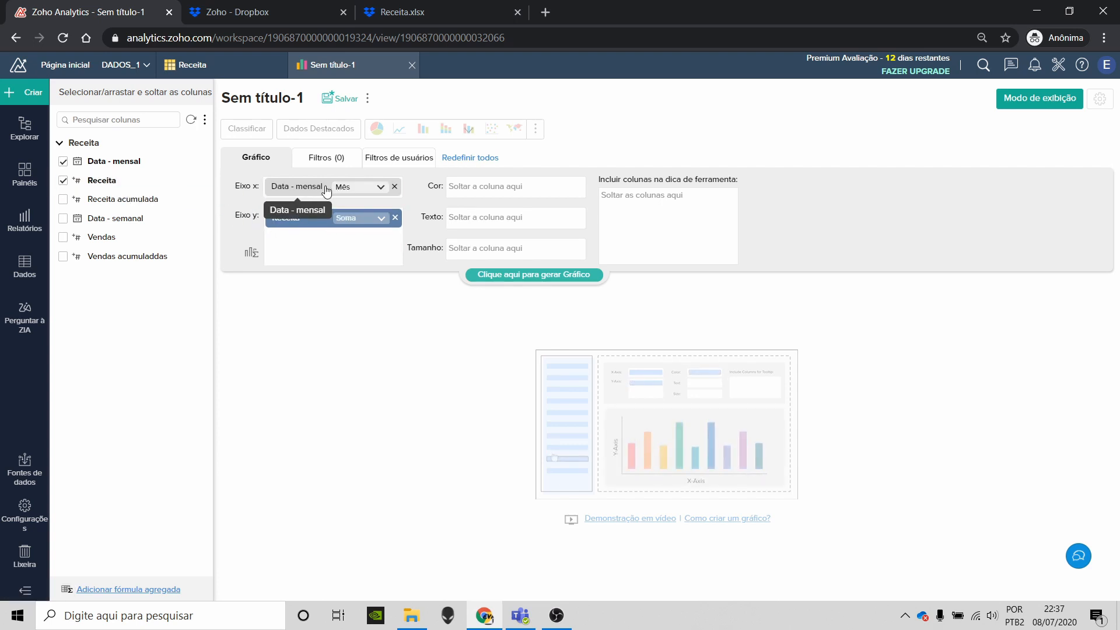
pyautogui.click(352, 187)
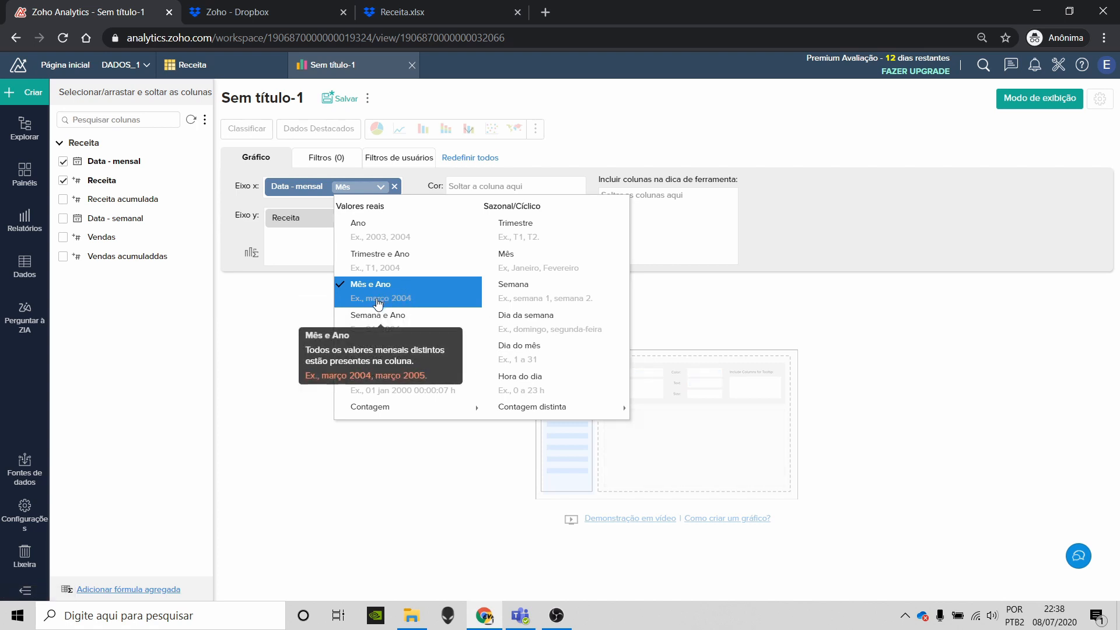
pyautogui.click(407, 294)
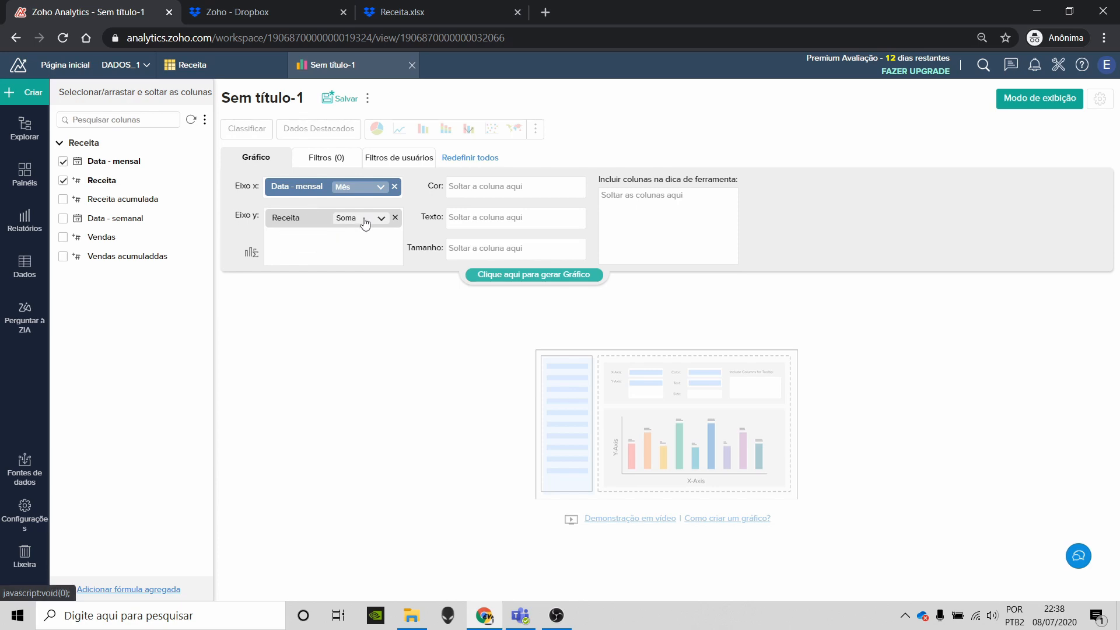
# Step: Check the A2 date and B2 revenue formula in the Receita workbook, then return to the chart builder
pyautogui.click(390, 23)
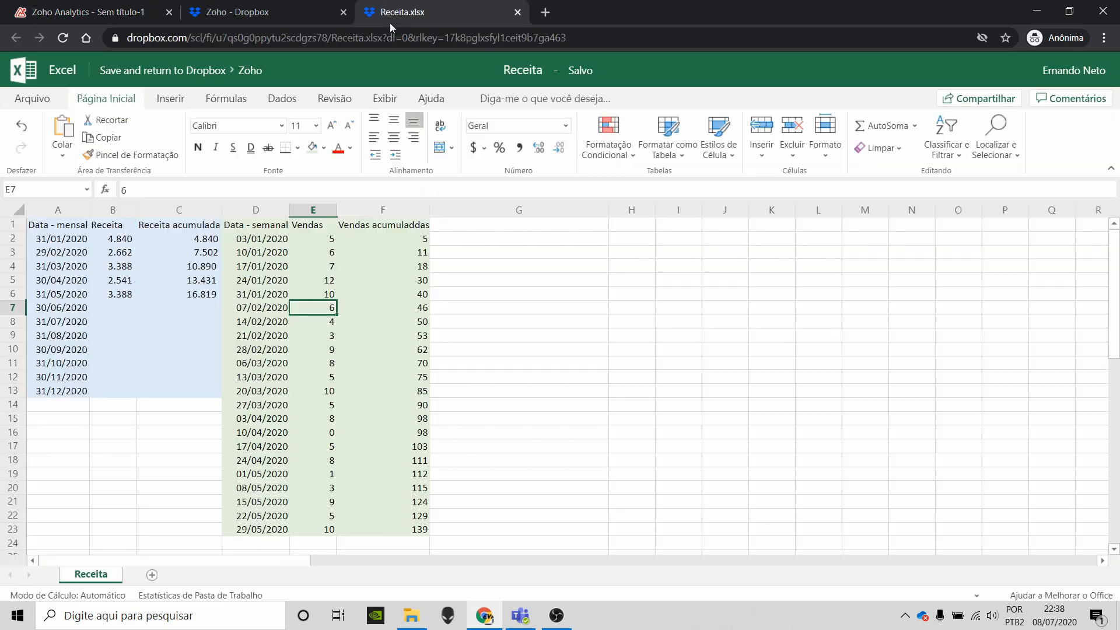
pyautogui.click(71, 244)
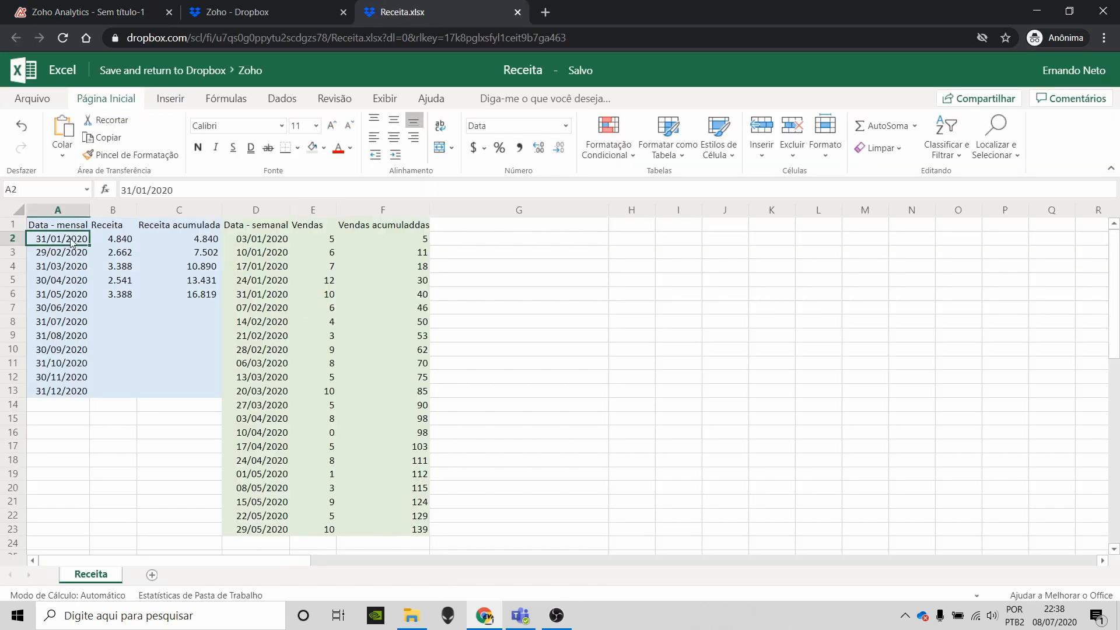
pyautogui.click(119, 242)
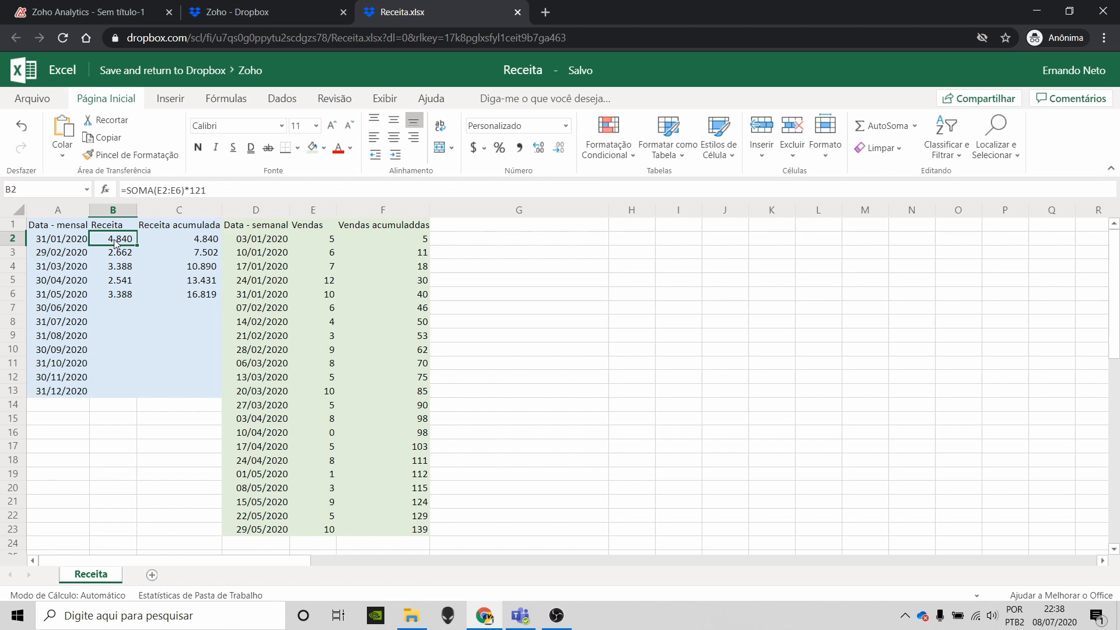
pyautogui.click(133, 9)
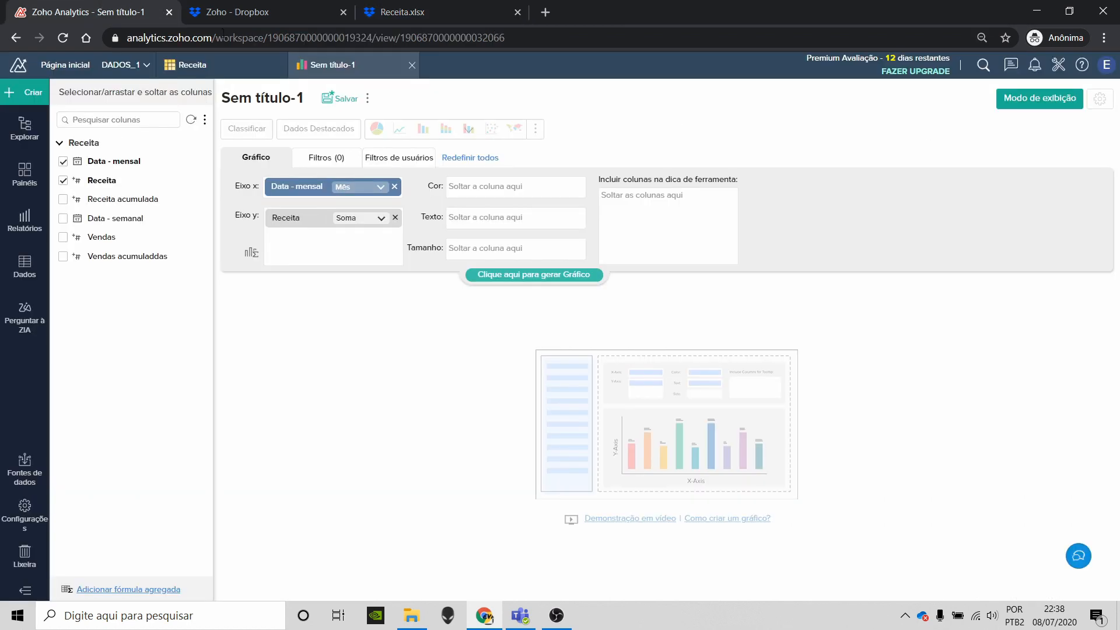
# Step: Generate the monthly Receita chart and switch it from a line chart to a bar chart
pyautogui.click(491, 277)
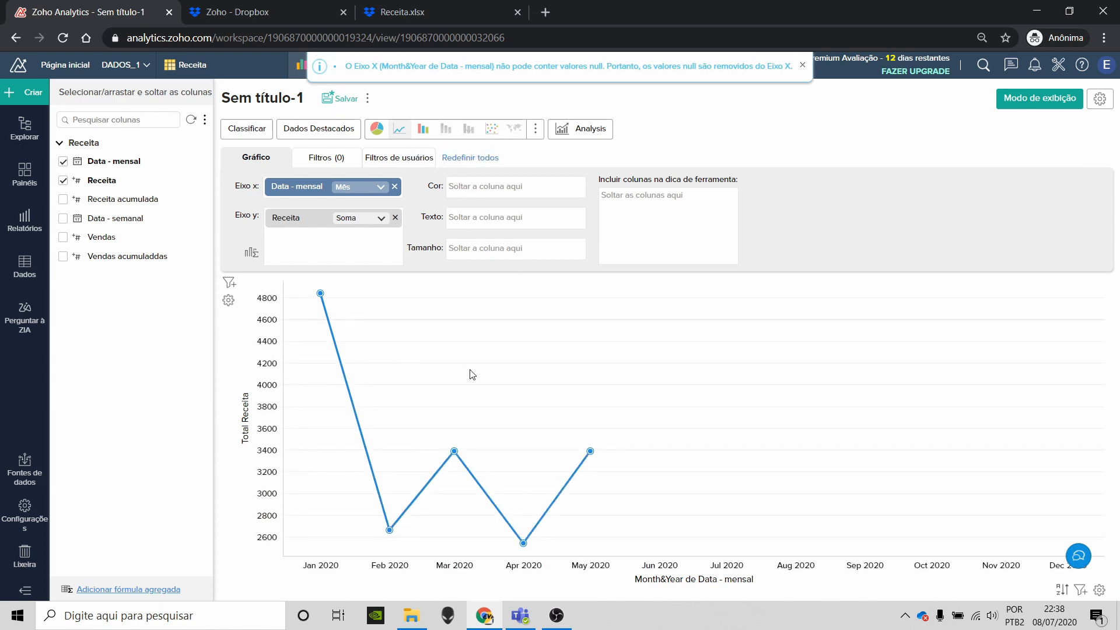
pyautogui.moveTo(455, 454)
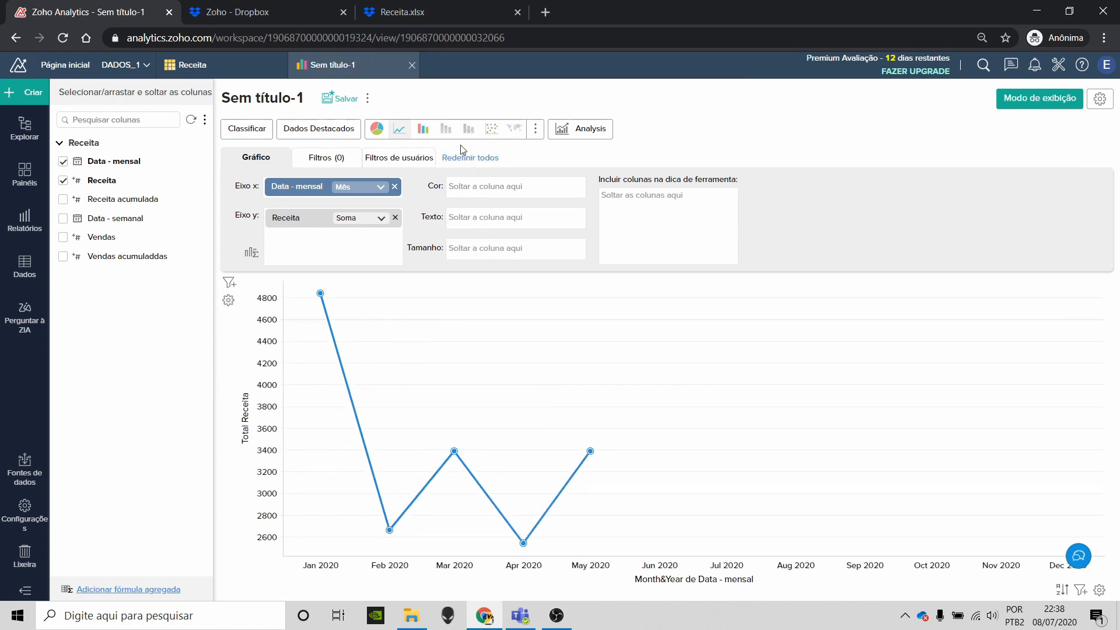
pyautogui.click(422, 130)
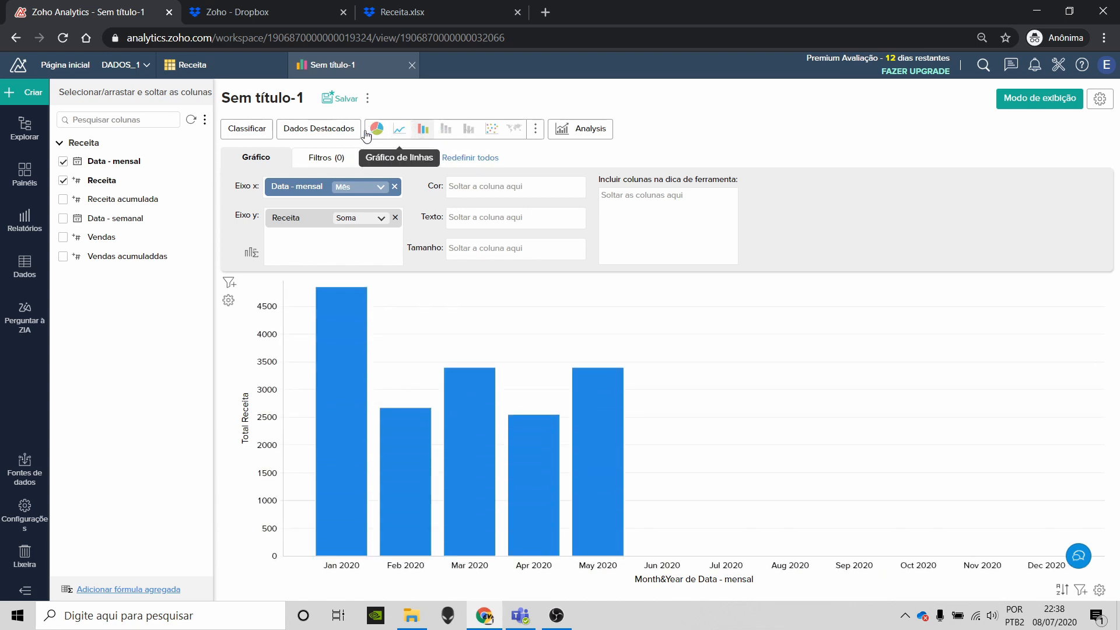
# Step: Save the chart as 'Receita - Mensal' in a new default folder named 'Gráficos'
pyautogui.click(342, 99)
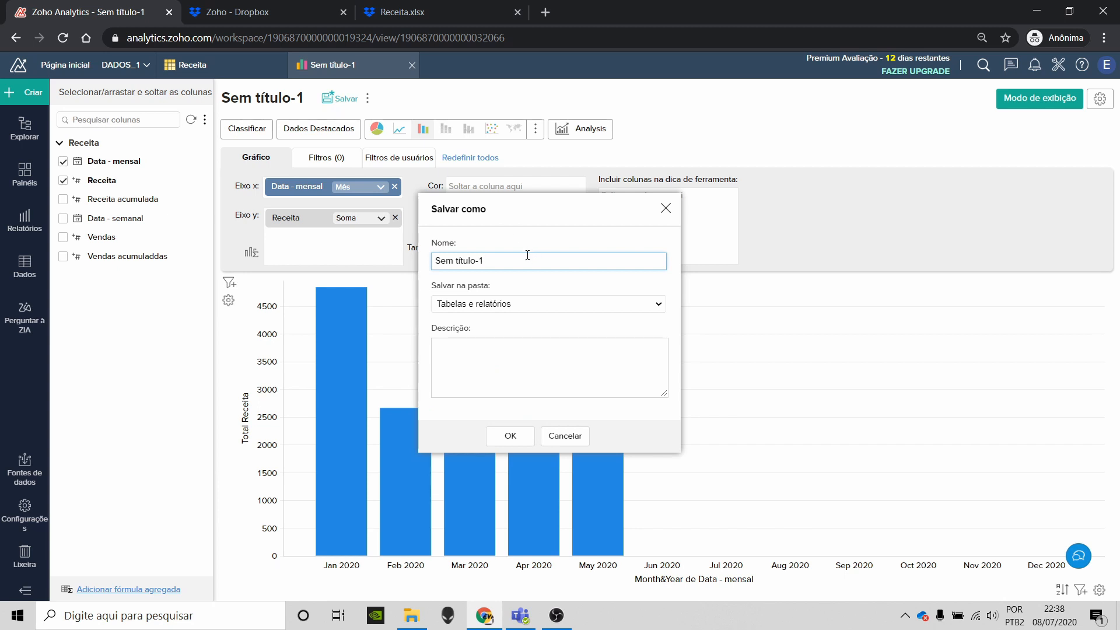
pyautogui.hotkey('ctrl', 'a')
pyautogui.write('Receita - Mensa')
pyautogui.click(516, 303)
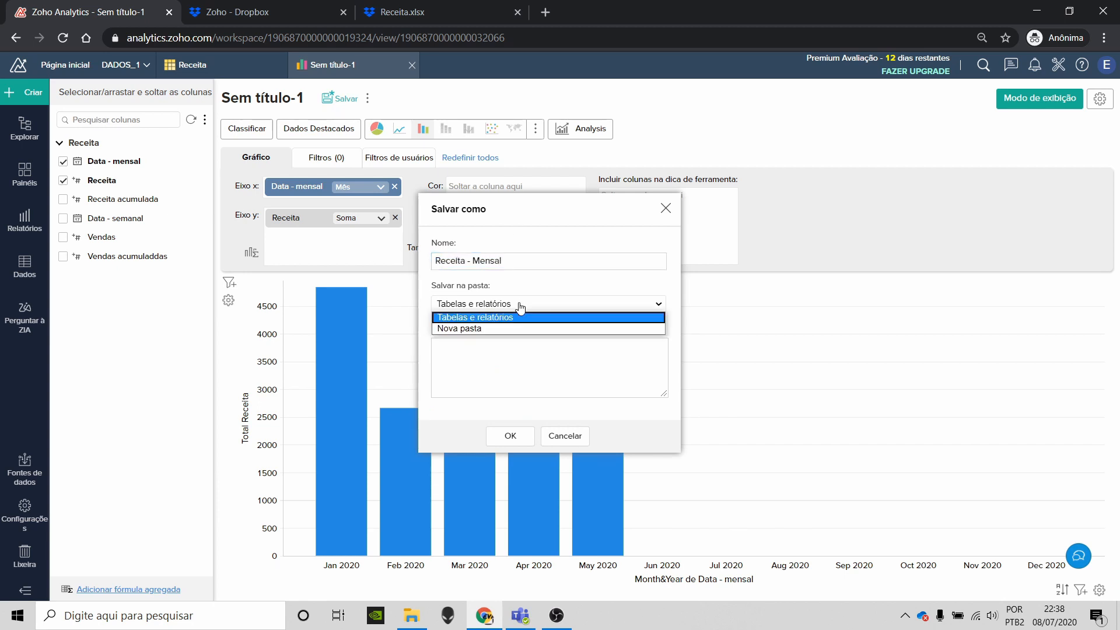
pyautogui.click(513, 326)
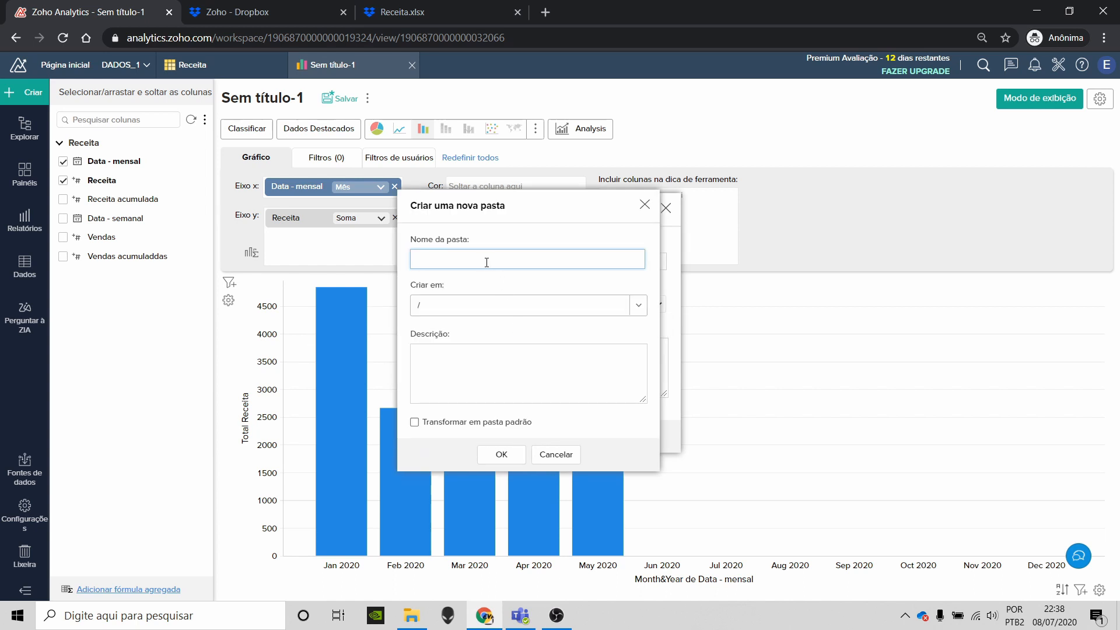
pyautogui.write('Gráficos')
pyautogui.click(484, 428)
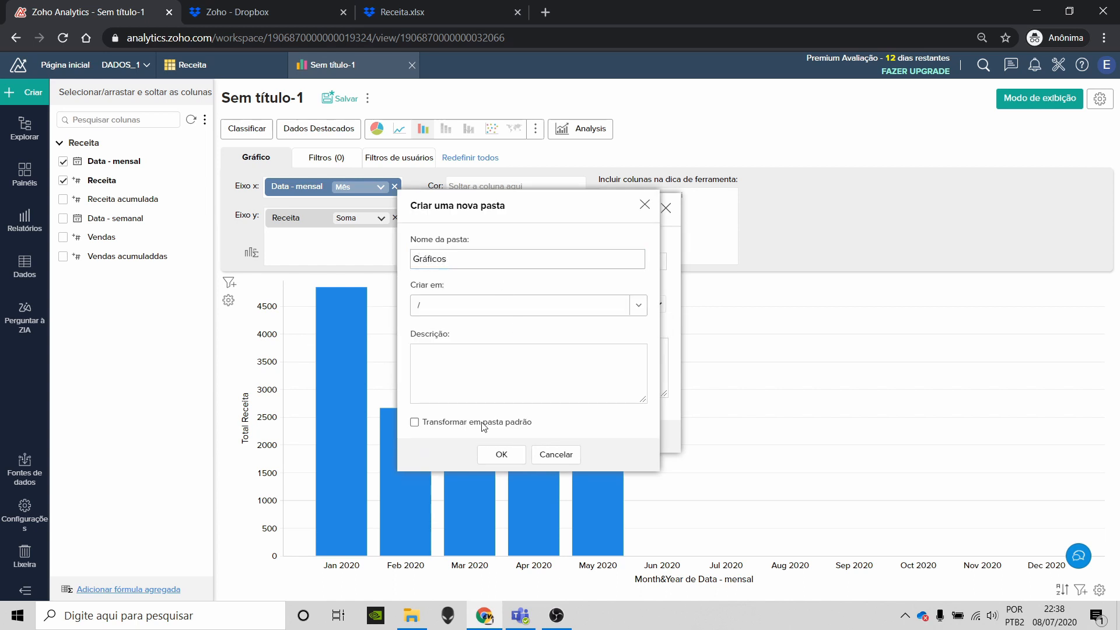
pyautogui.click(501, 456)
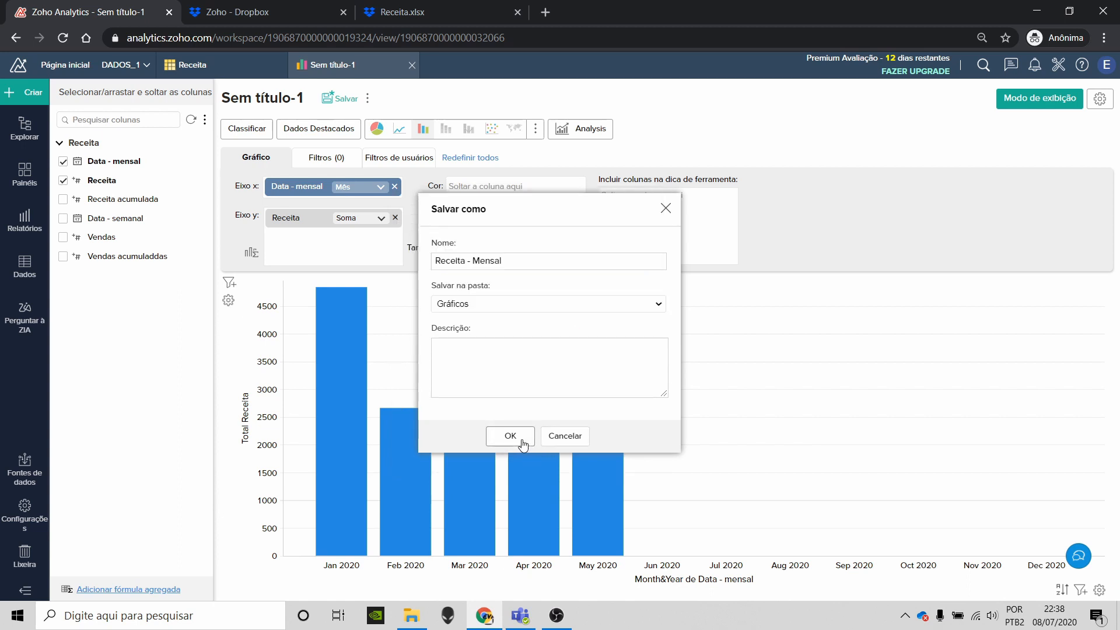
pyautogui.click(522, 442)
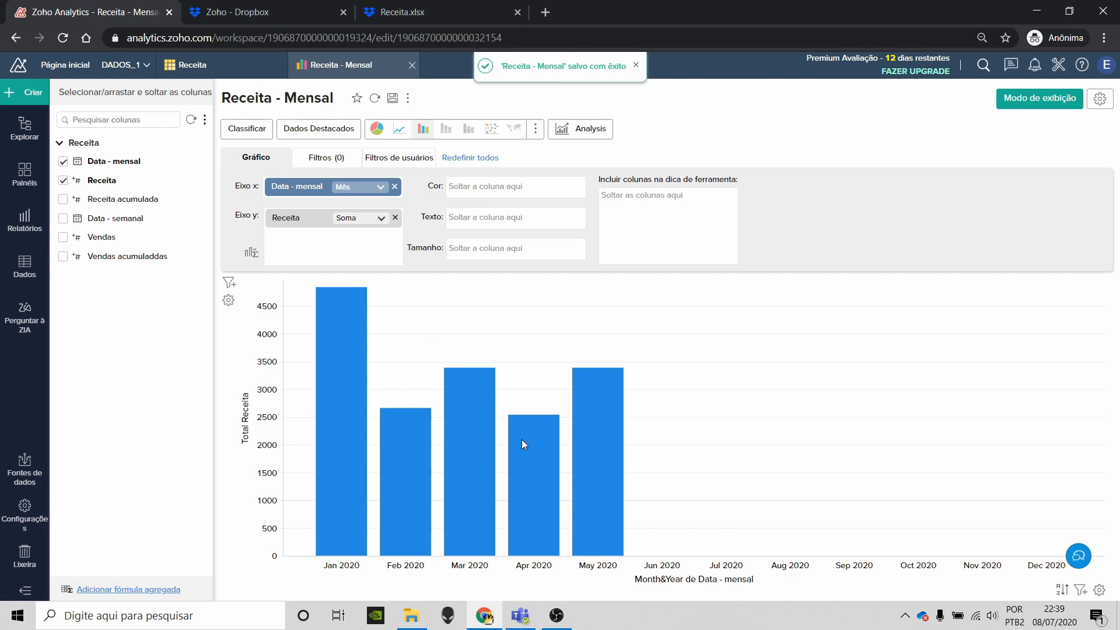
# Step: Try enabling bar value labels and clearing both axis titles, then discard those changes
pyautogui.moveTo(350, 348)
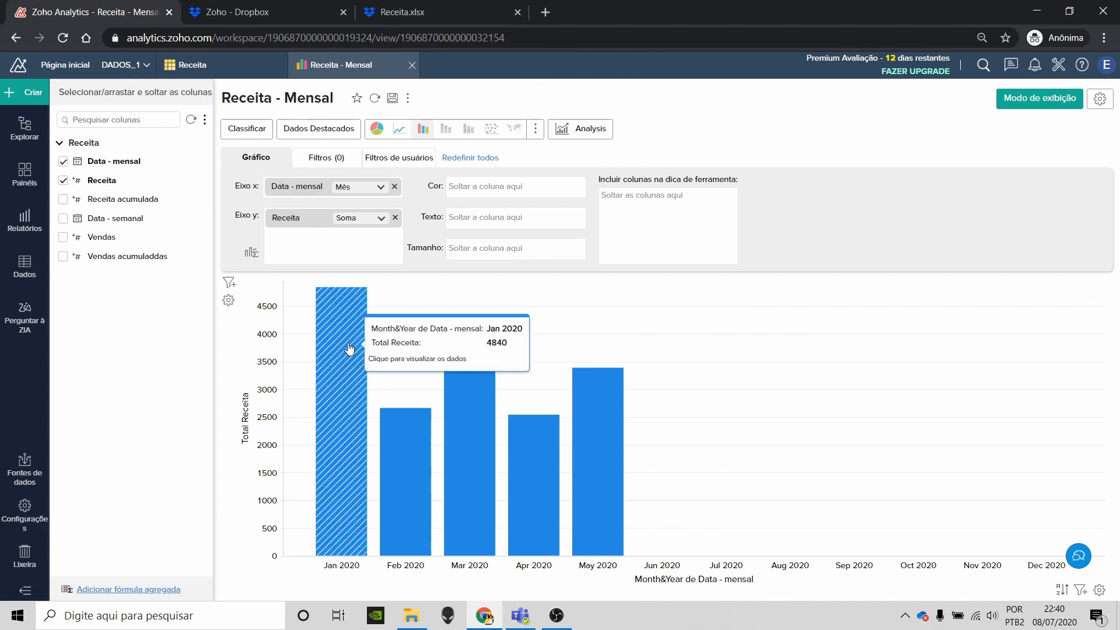
pyautogui.click(1100, 100)
pyautogui.click(291, 159)
pyautogui.click(439, 396)
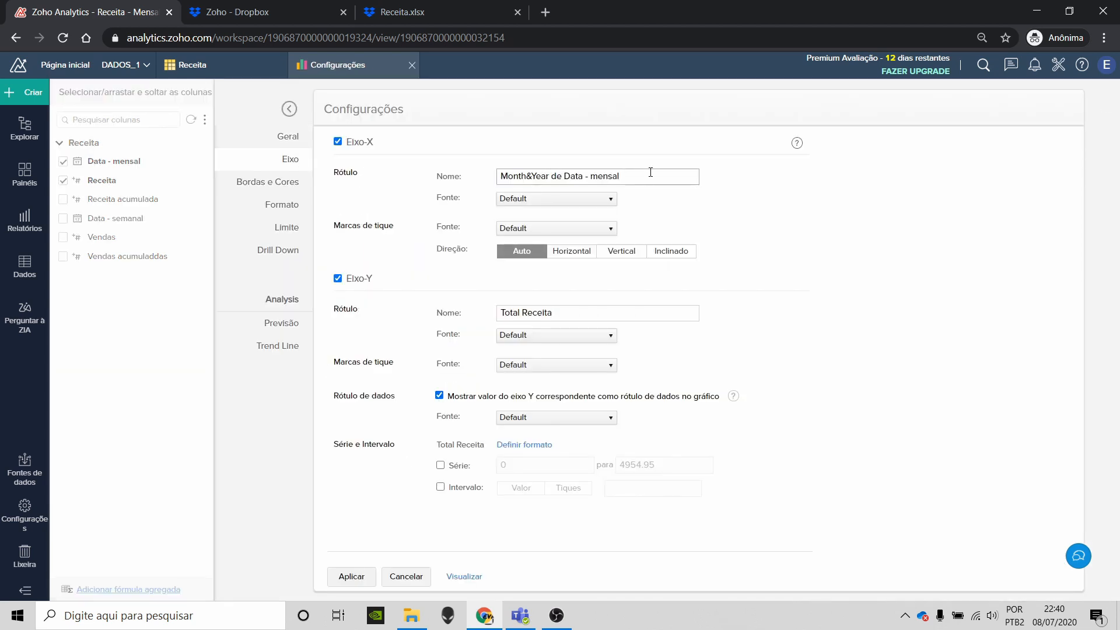
pyautogui.tripleClick(622, 172)
pyautogui.press('BackSpace')
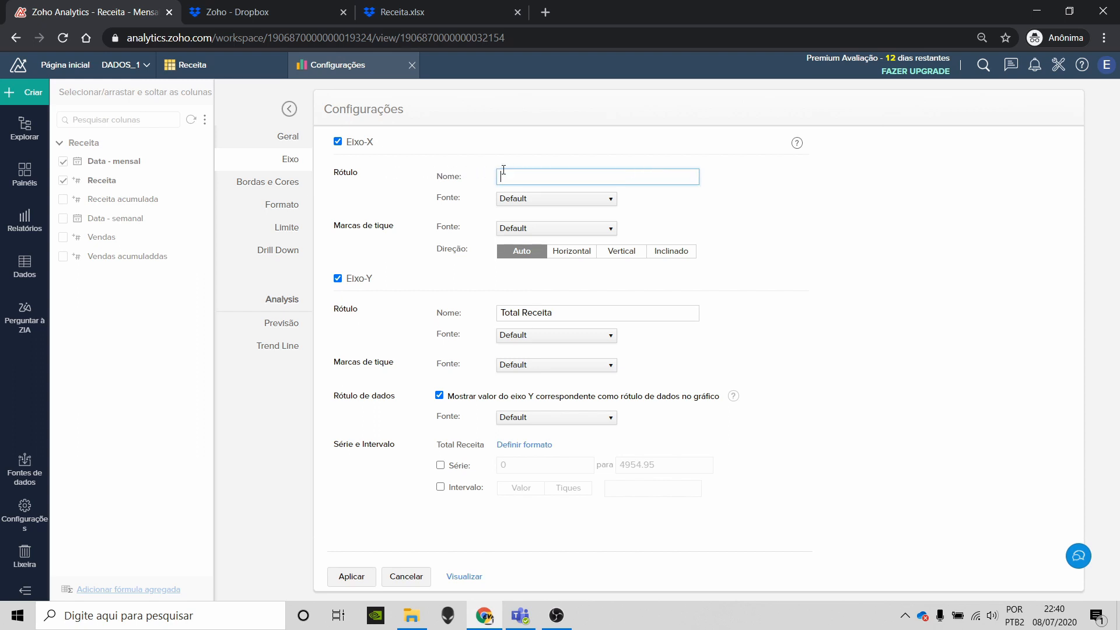
pyautogui.doubleClick(574, 310)
pyautogui.press('BackSpace')
pyautogui.hotkey('ctrl', 'BackSpace')
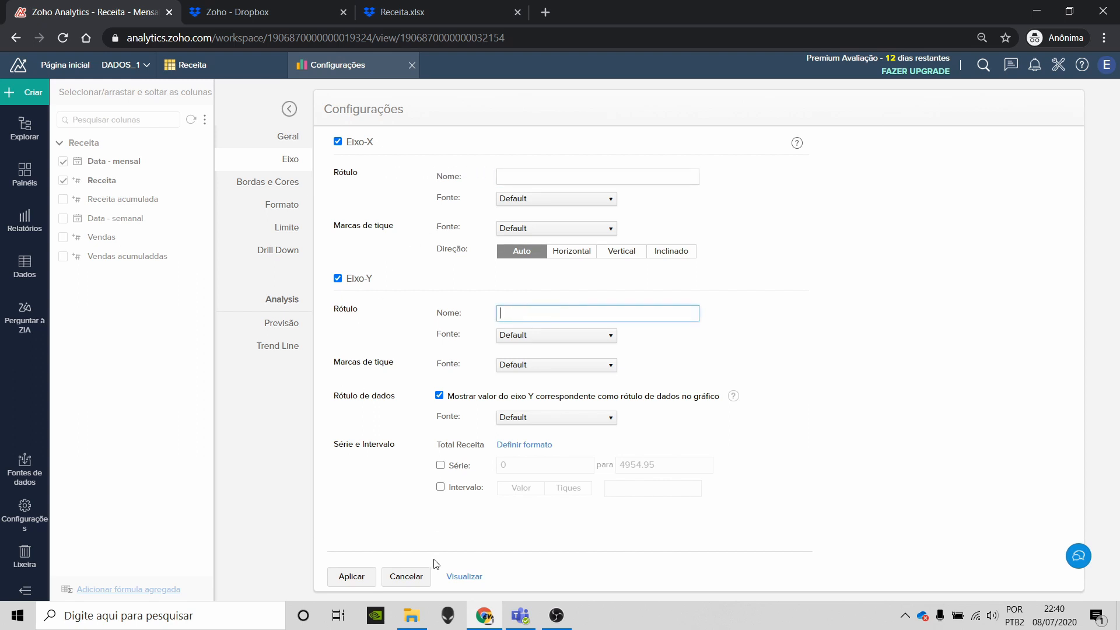
pyautogui.click(421, 576)
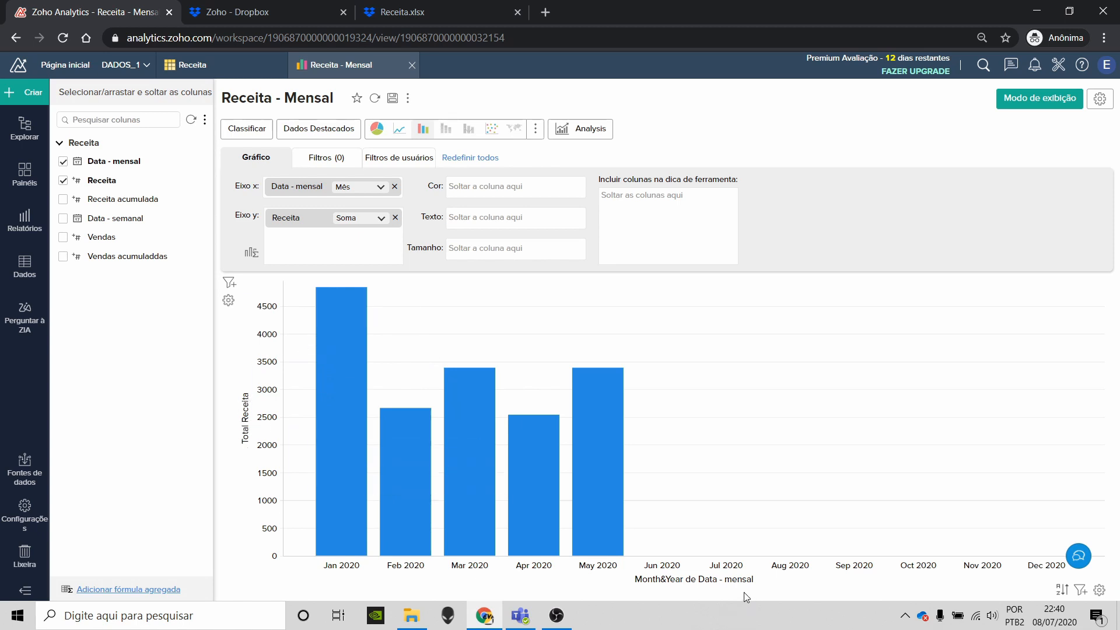
# Step: Clear the X and Y axis titles, enable bar value labels, and apply the settings
pyautogui.click(1100, 98)
pyautogui.click(299, 162)
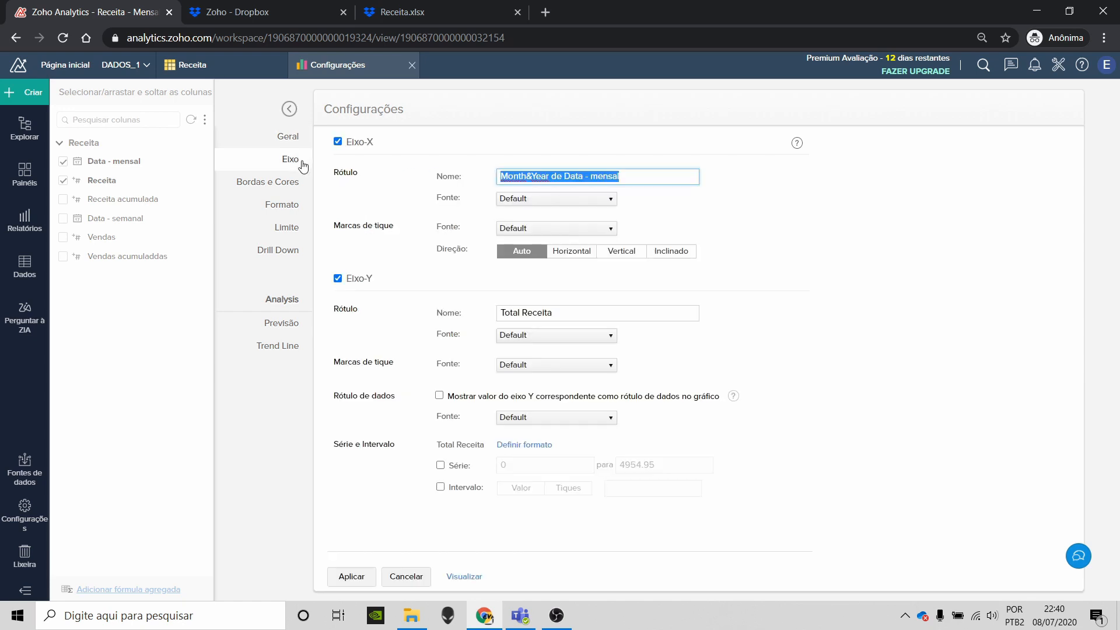
pyautogui.press('BackSpace')
pyautogui.click(589, 312)
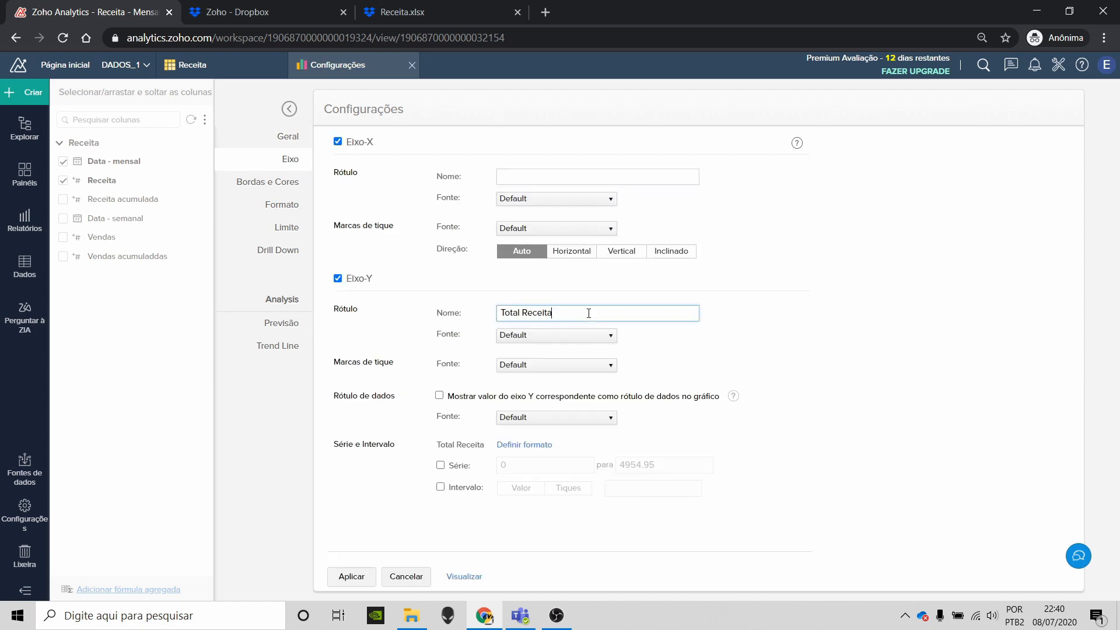
pyautogui.doubleClick(589, 313)
pyautogui.press('BackSpace')
pyautogui.click(439, 396)
pyautogui.click(370, 575)
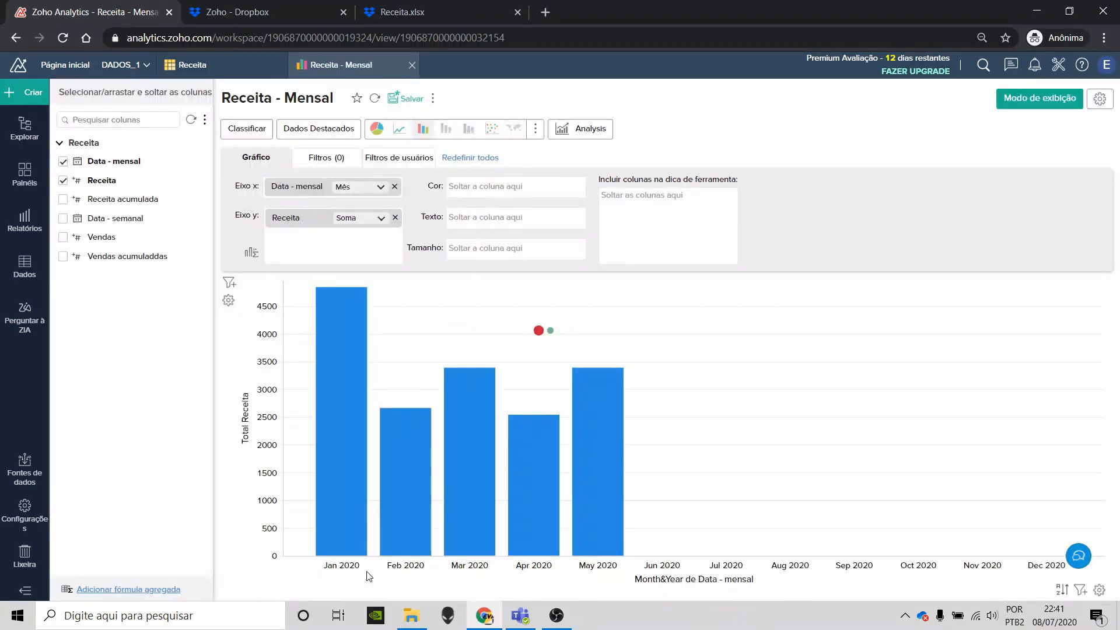
pyautogui.moveTo(466, 382)
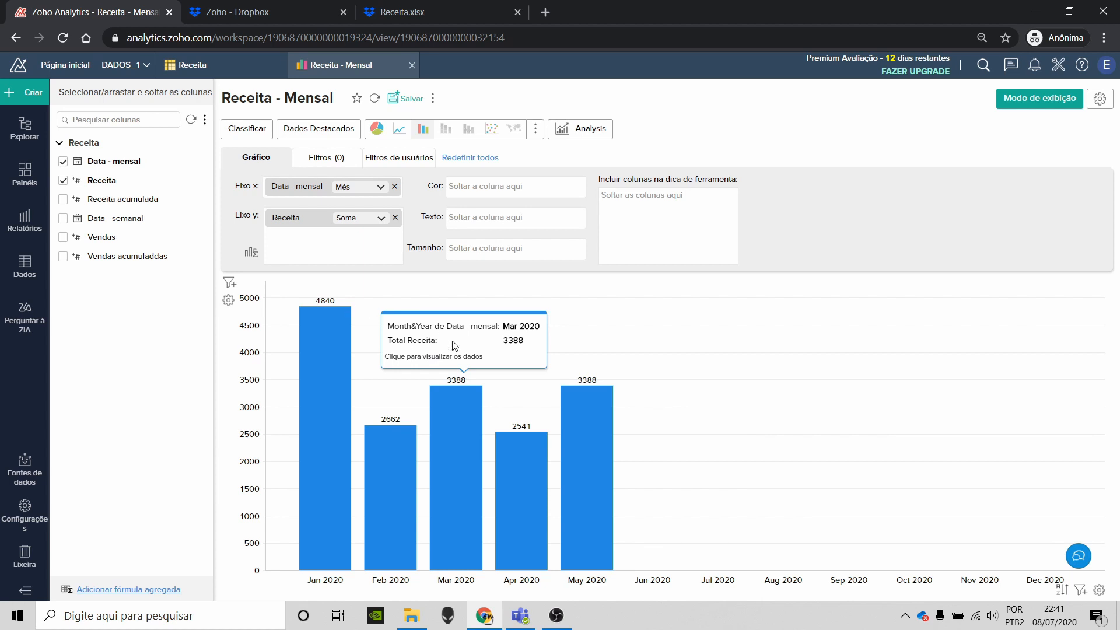
# Step: Format Receita values with the user's locale separators and Unidades set to Nenhum
pyautogui.click(1100, 100)
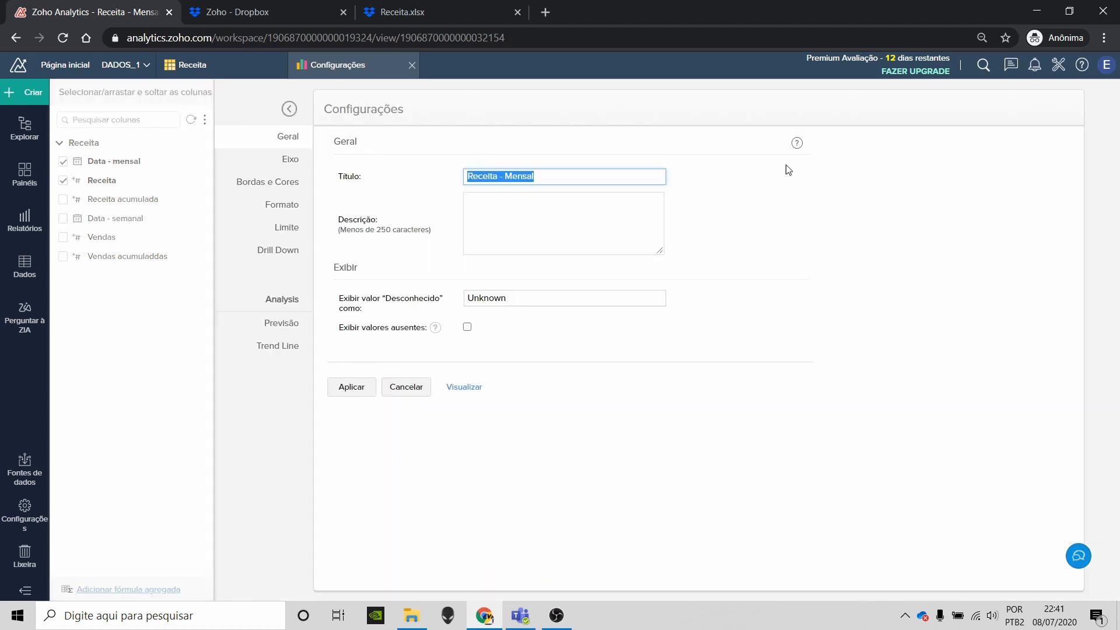
pyautogui.click(300, 166)
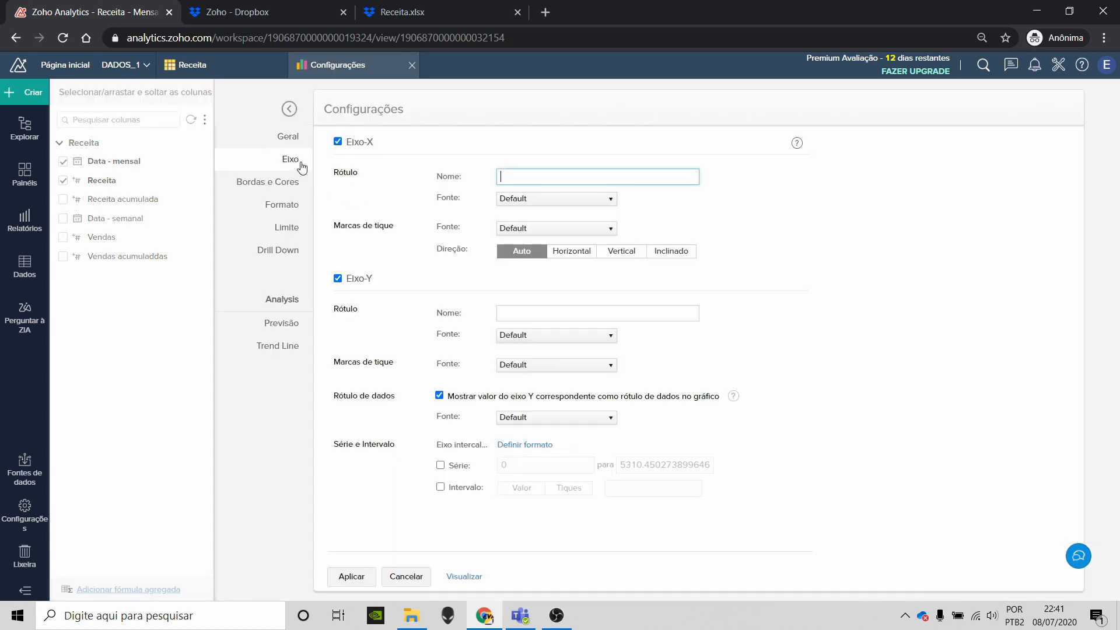
pyautogui.click(541, 448)
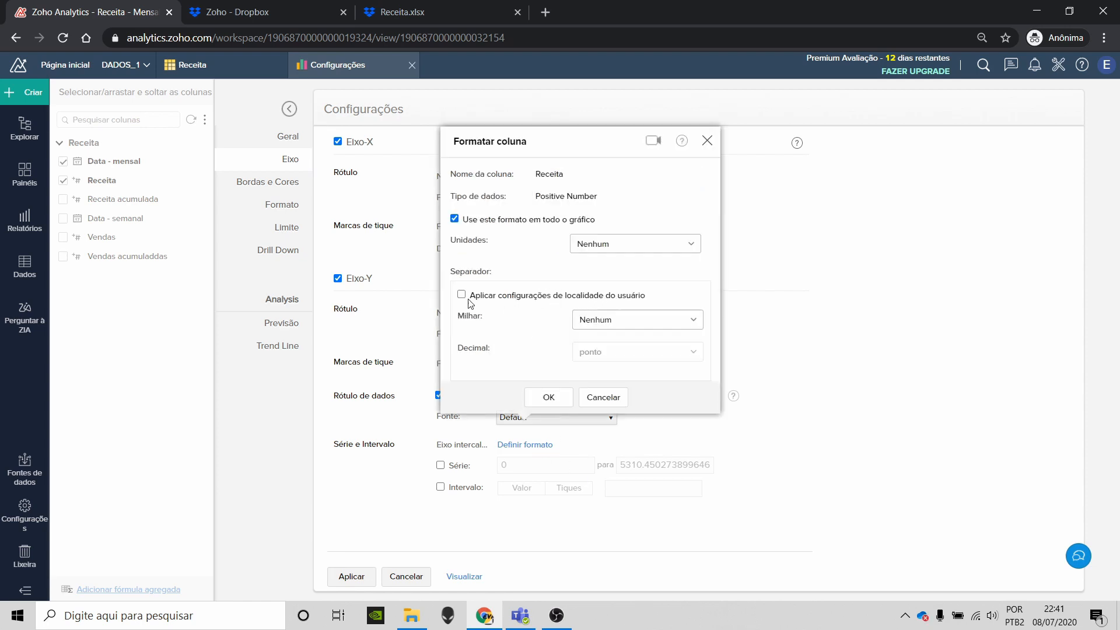
pyautogui.click(461, 294)
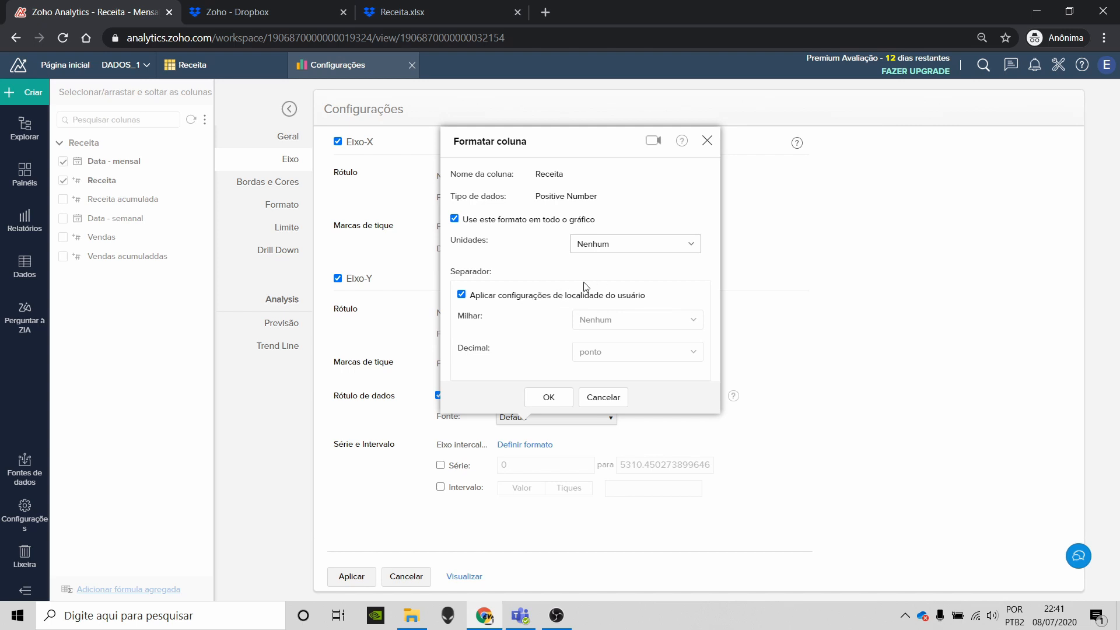
pyautogui.click(632, 250)
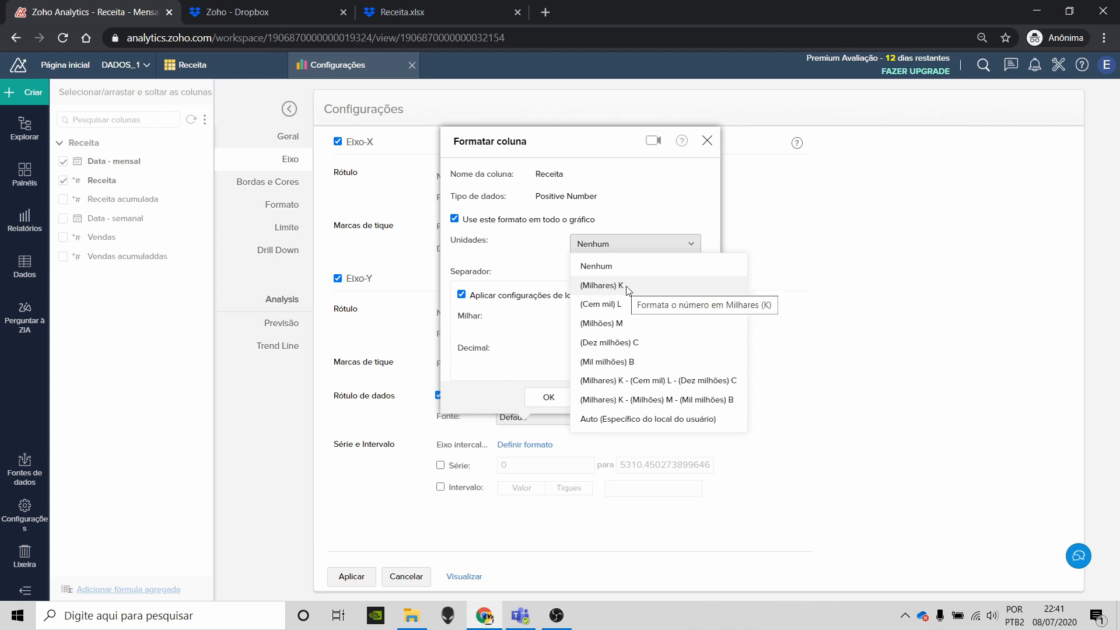
pyautogui.click(627, 202)
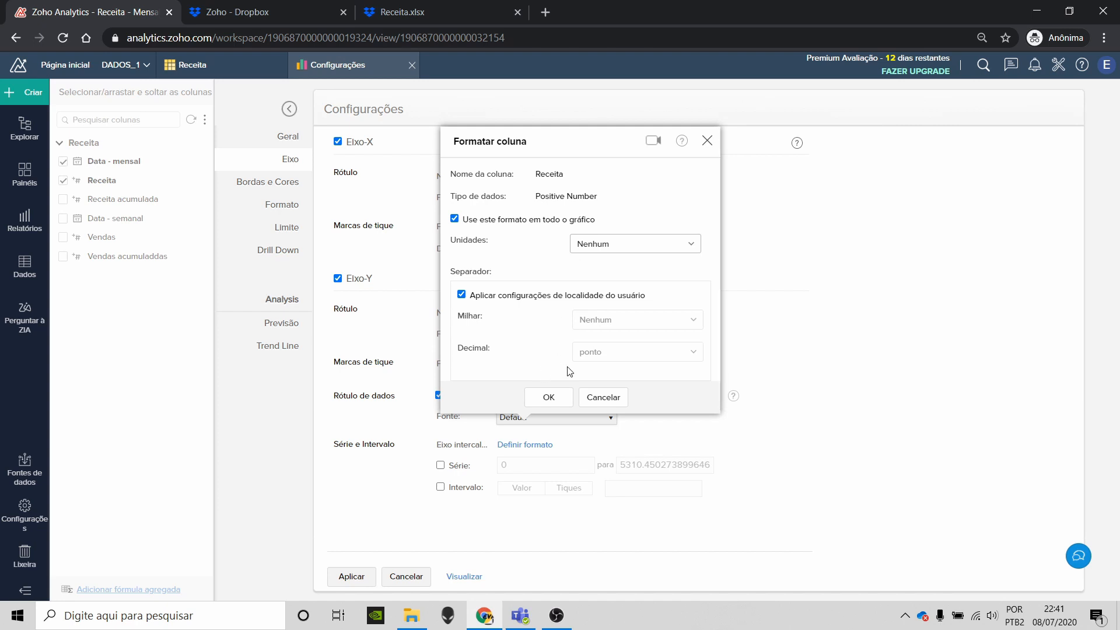
pyautogui.click(551, 397)
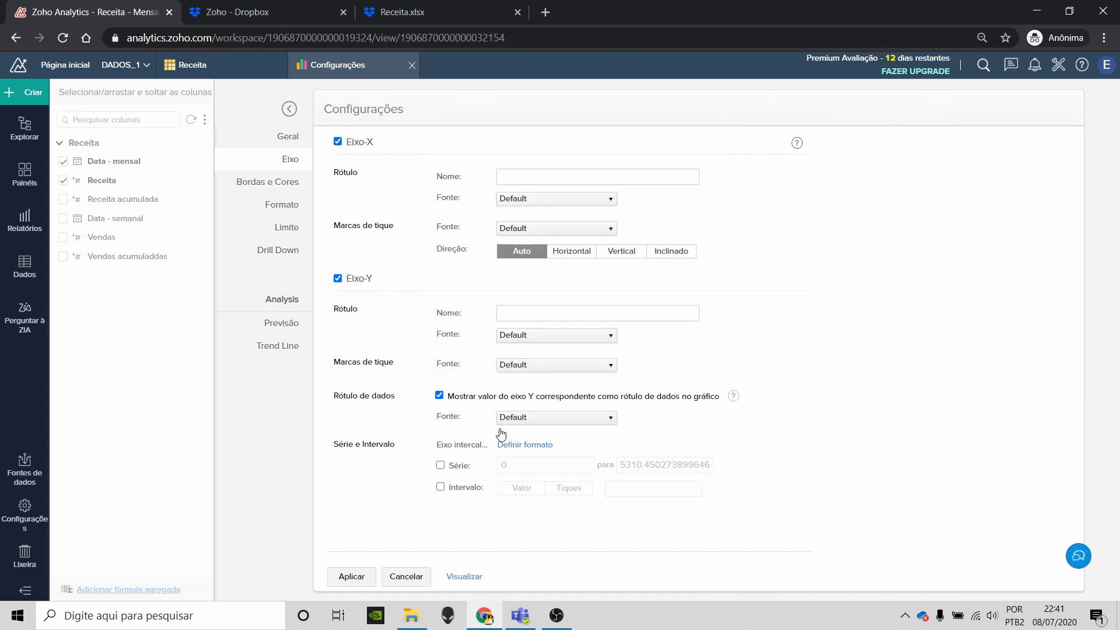
# Step: Apply the format so labels show separators like 4.840, and save Receita - Mensal
pyautogui.click(355, 581)
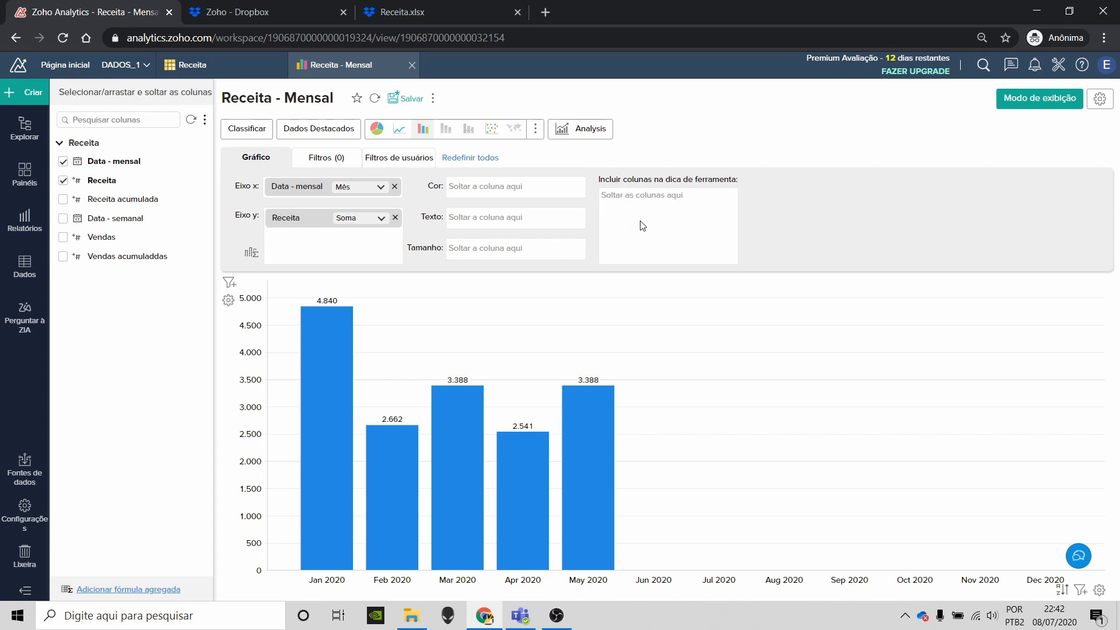
pyautogui.moveTo(598, 428)
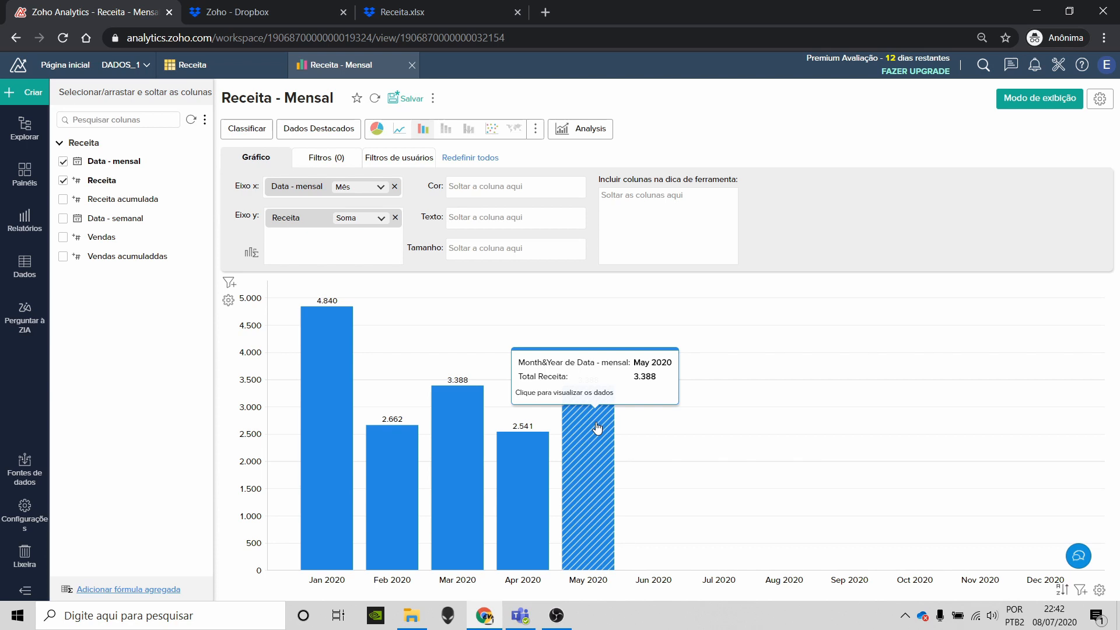
pyautogui.click(407, 99)
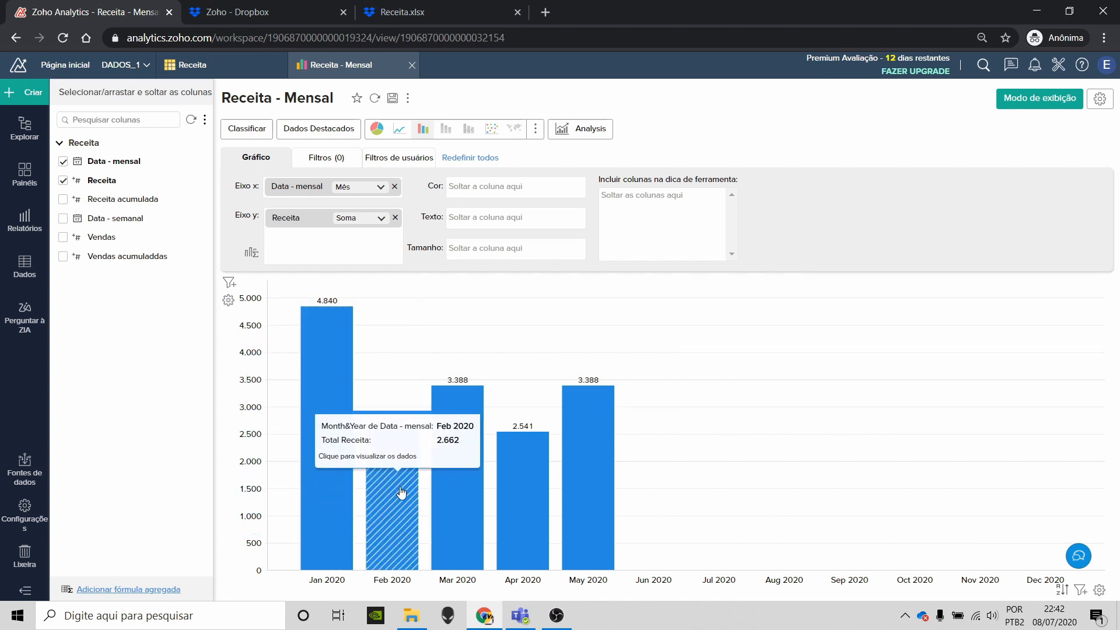
pyautogui.moveTo(460, 479)
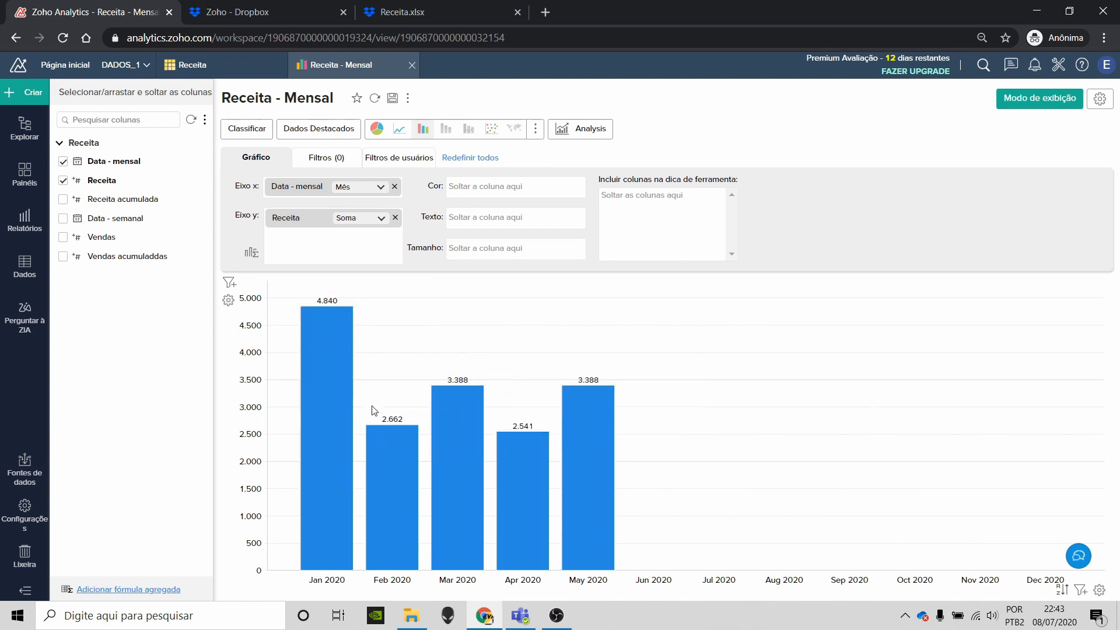
pyautogui.moveTo(350, 497)
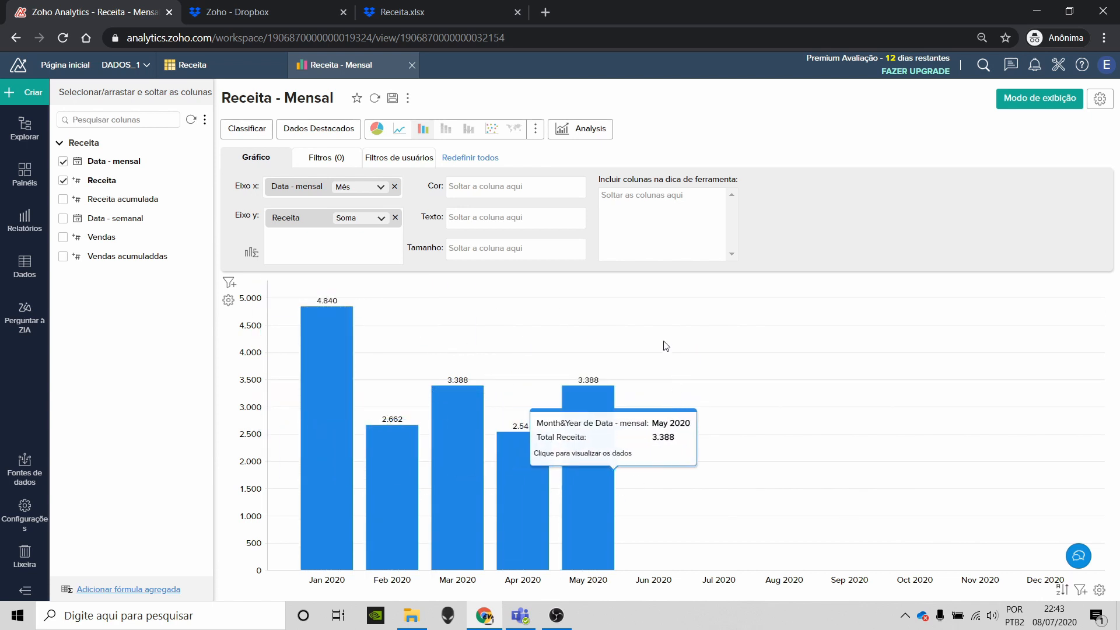